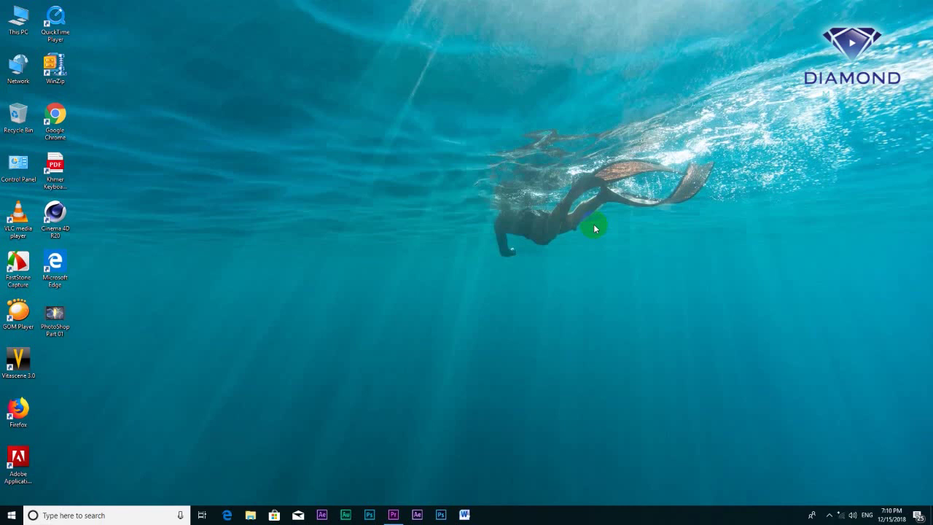
Launch Adobe Premiere Pro CC 2018 from the Adobe Master Collection CC 2018 folder in the Start menu.
click(13, 519)
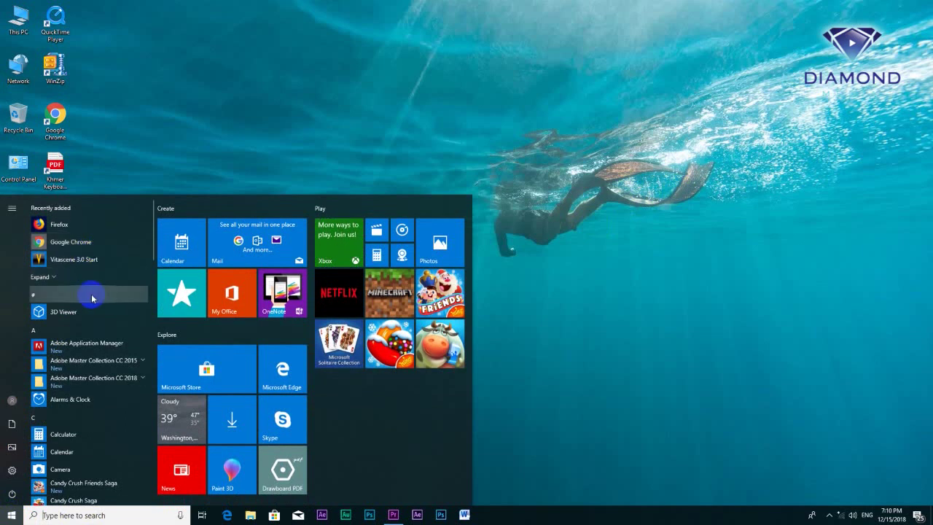
click(89, 383)
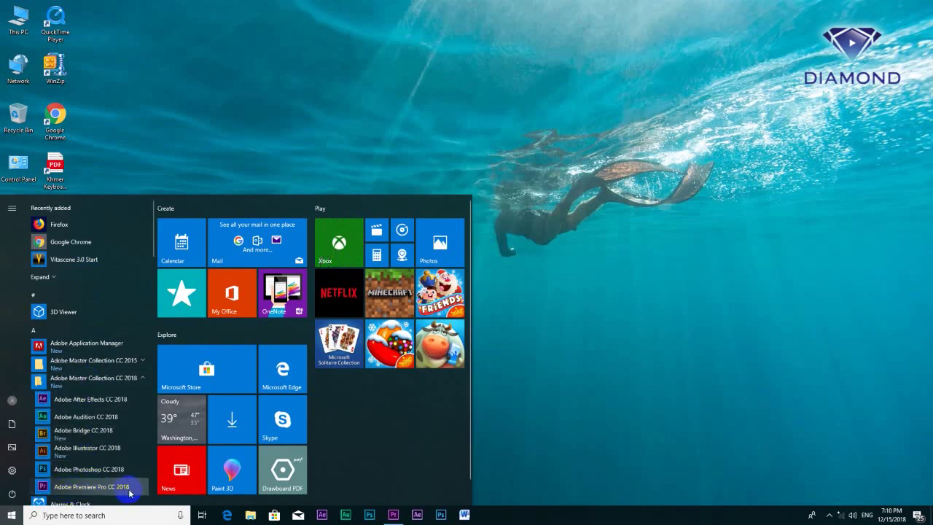
click(130, 488)
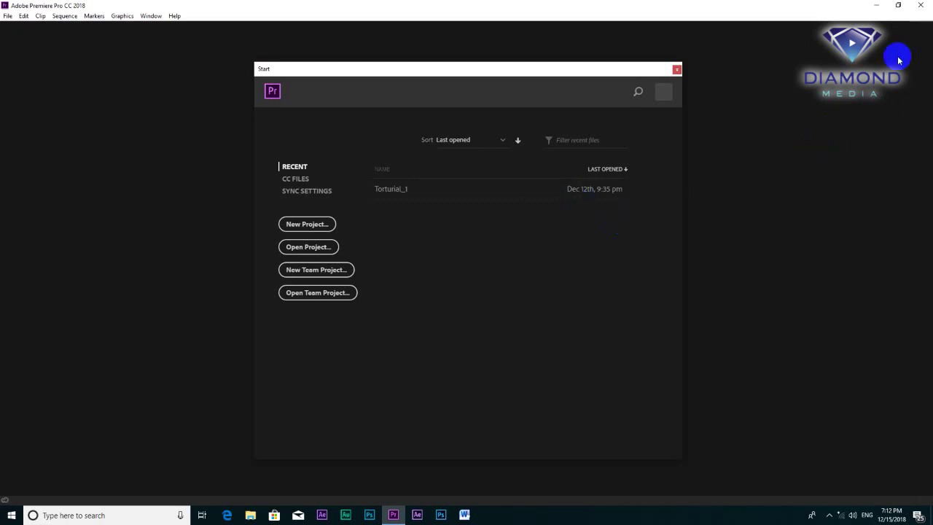
Start a New Project named 'Testing' and go to change its save location.
click(294, 224)
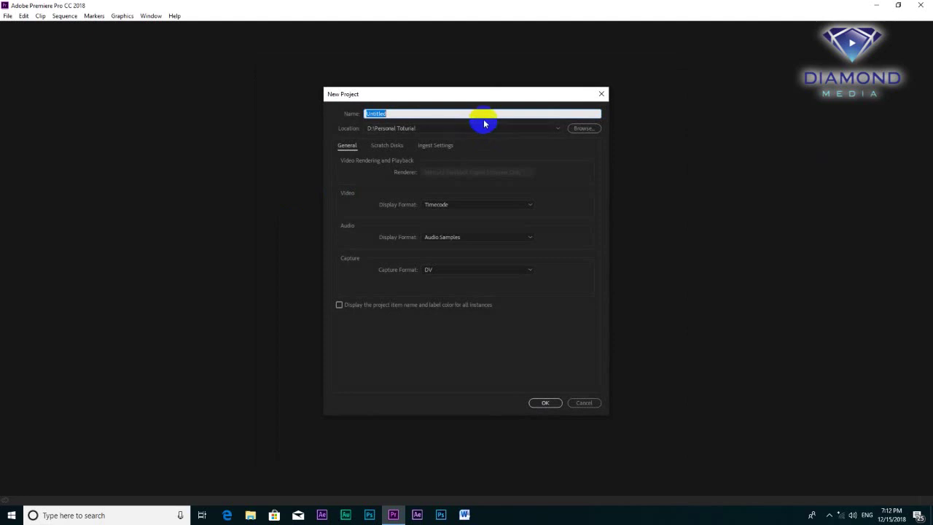
drag(489, 98, 456, 93)
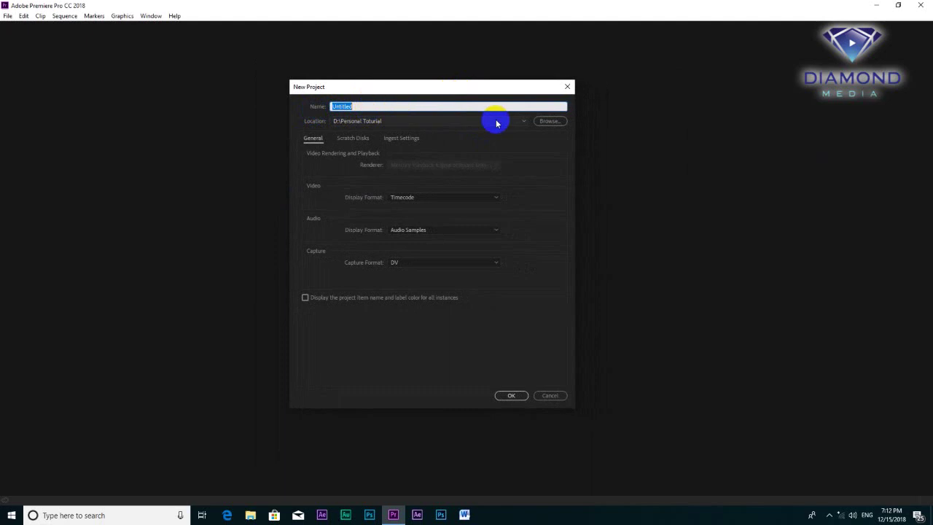
text(Testing)
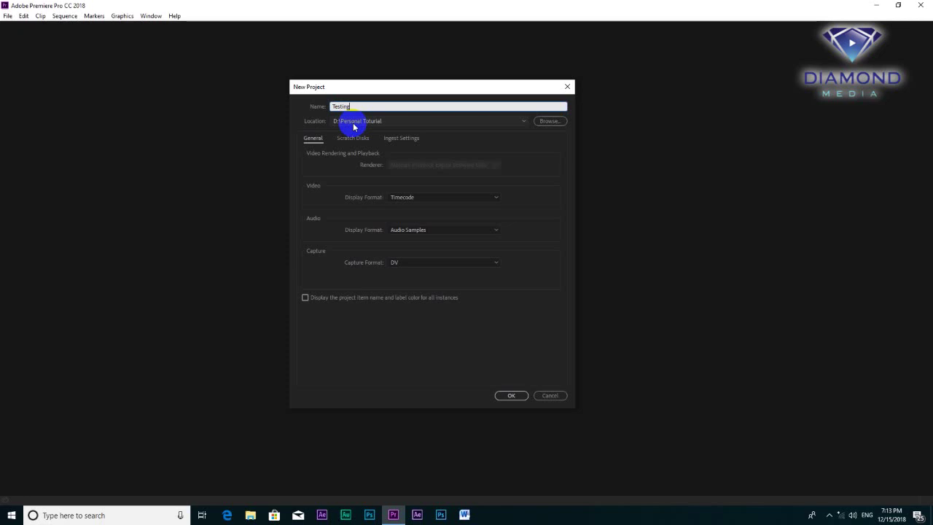
click(545, 123)
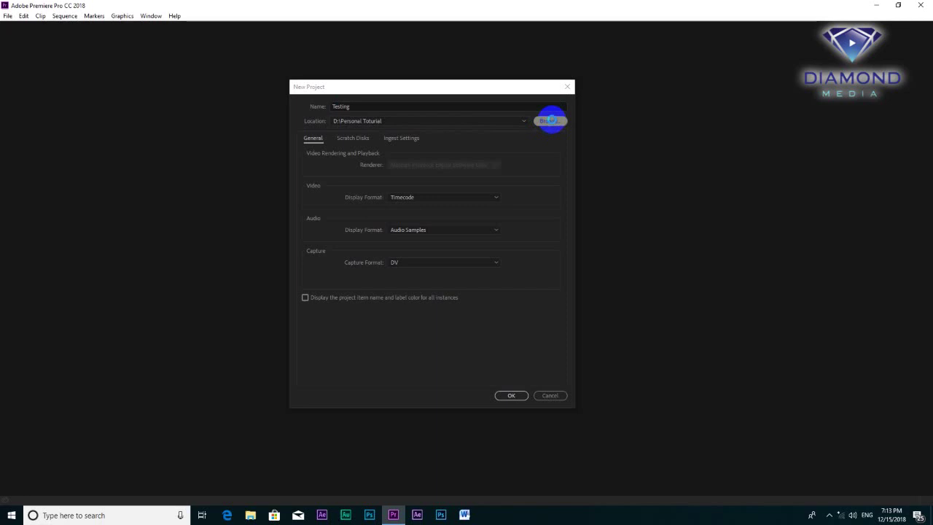
Create a 'Testing' folder on drive Graphic 03 (D:) and select it as the project location.
click(355, 304)
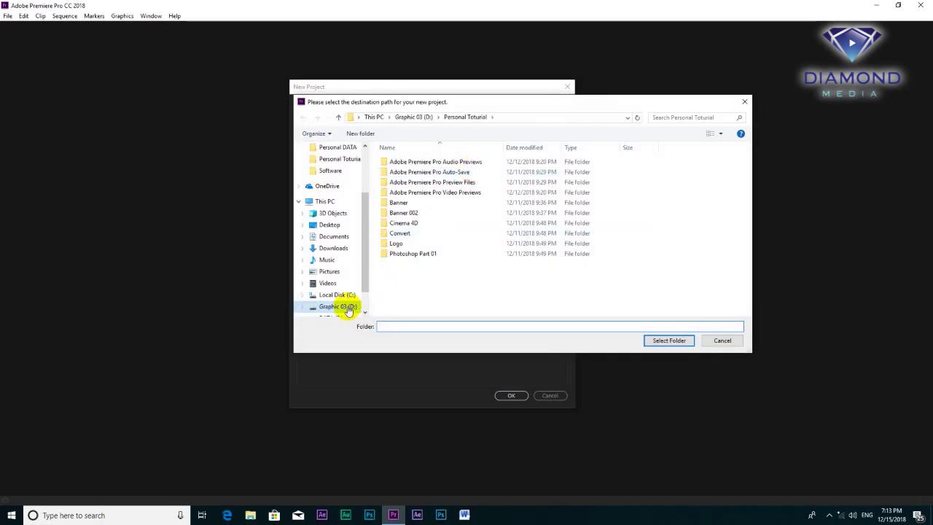
drag(365, 245, 364, 261)
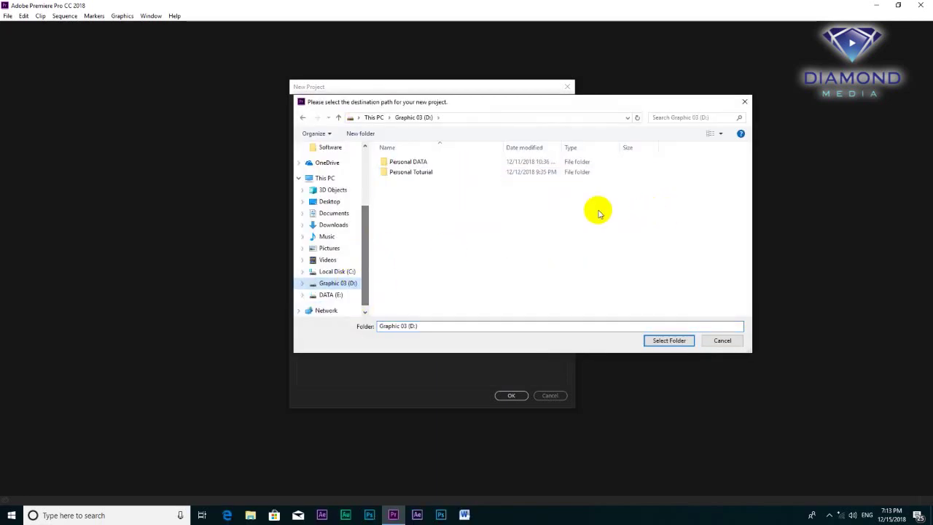
click(370, 134)
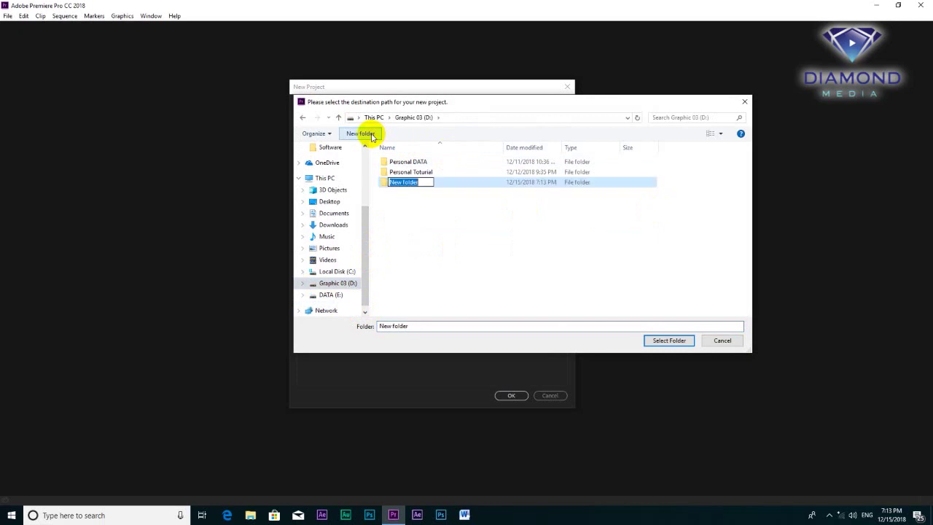
text(Testing)
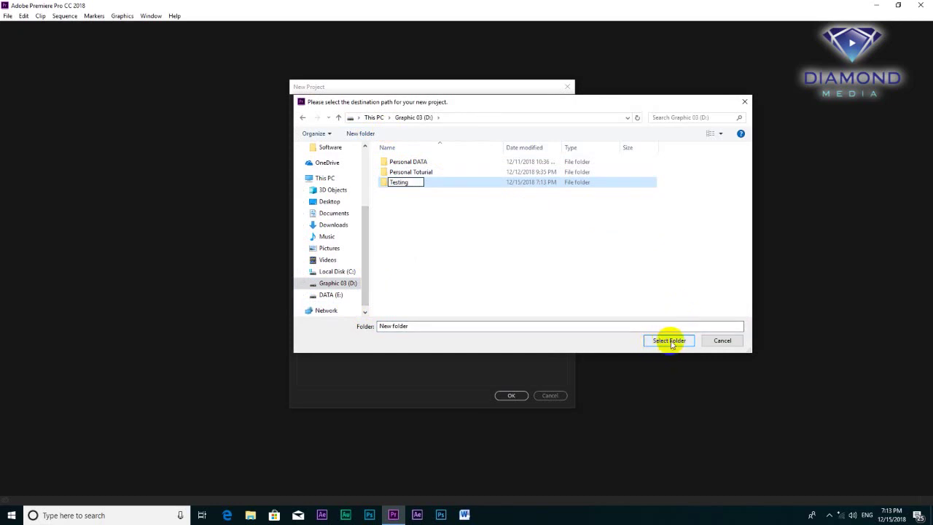
click(672, 344)
click(660, 340)
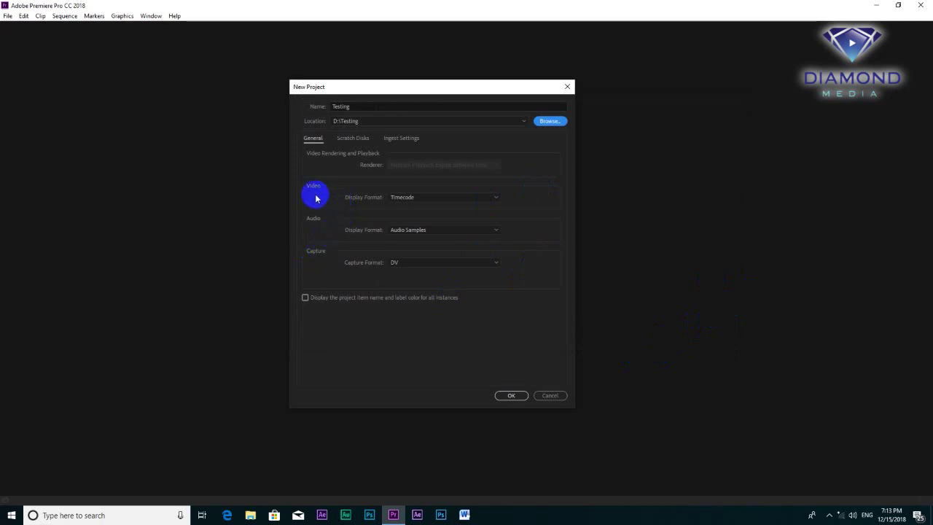
Leave Video Display Format on Timecode, set Capture Format to HDV, and confirm with OK.
click(420, 203)
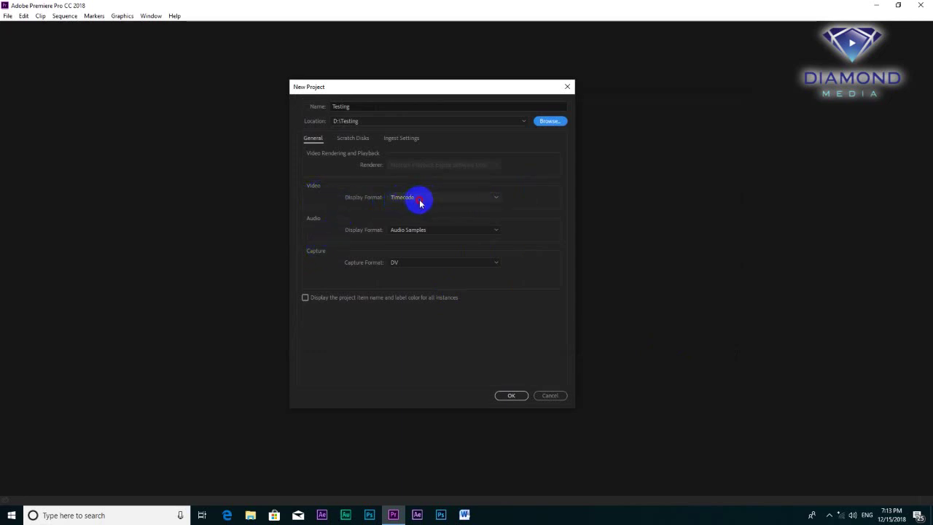
click(512, 175)
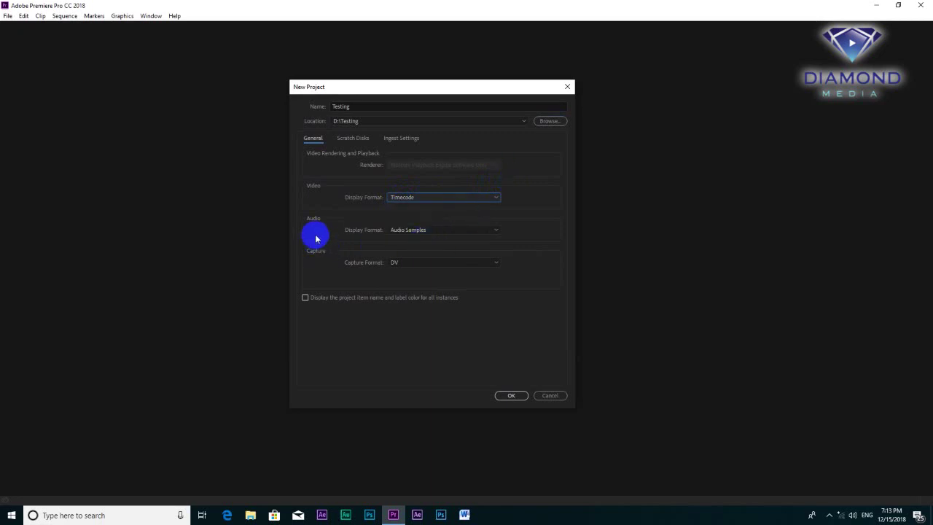
click(403, 262)
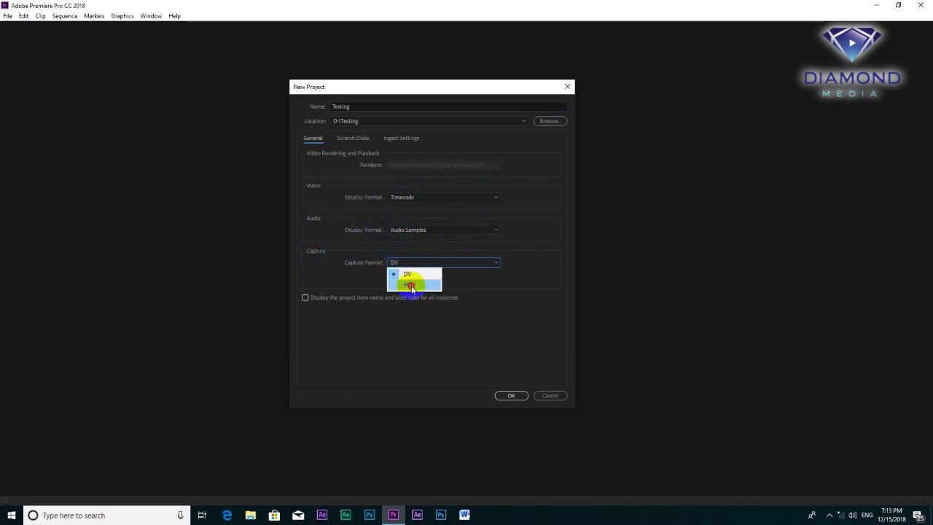
click(411, 285)
click(522, 399)
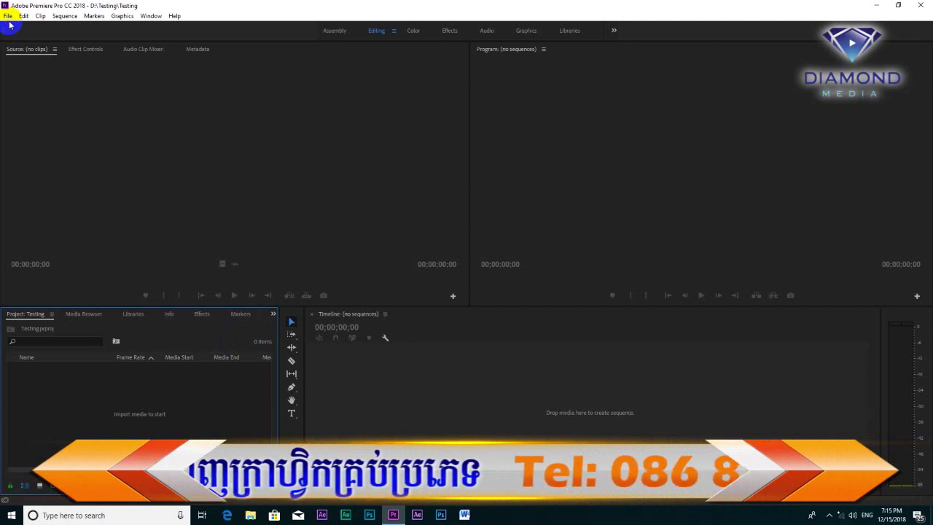
Once the empty Testing project loads, open the File menu.
click(8, 16)
Start a new sequence from the File menu and collapse the DV - NTSC preset group.
mouse_move(23, 27)
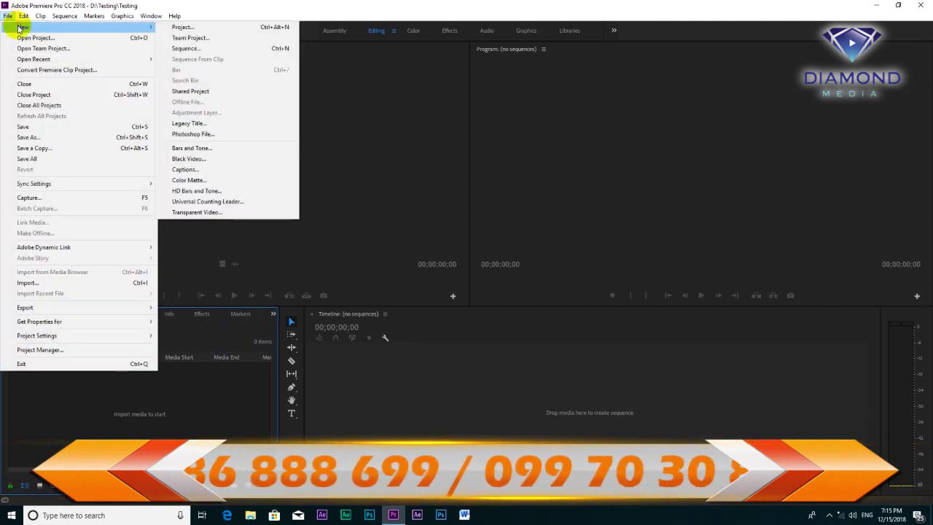
click(198, 49)
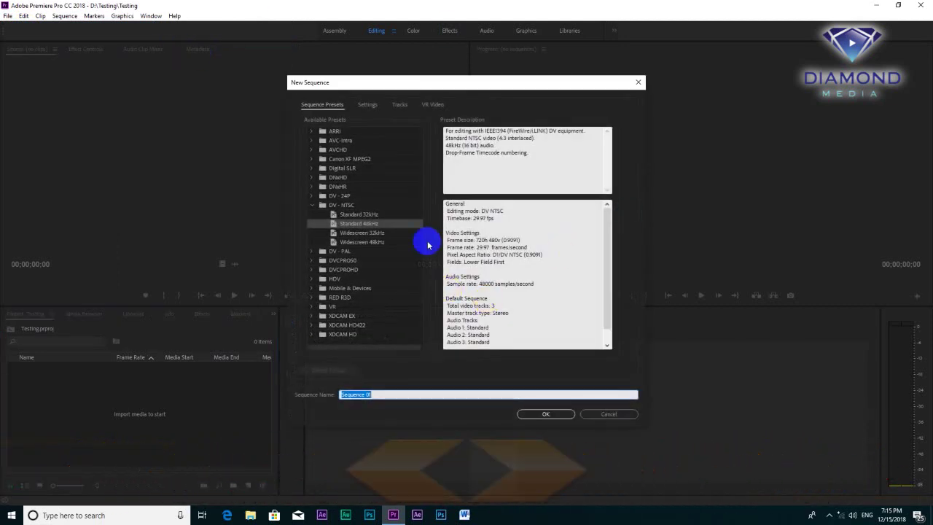
click(312, 205)
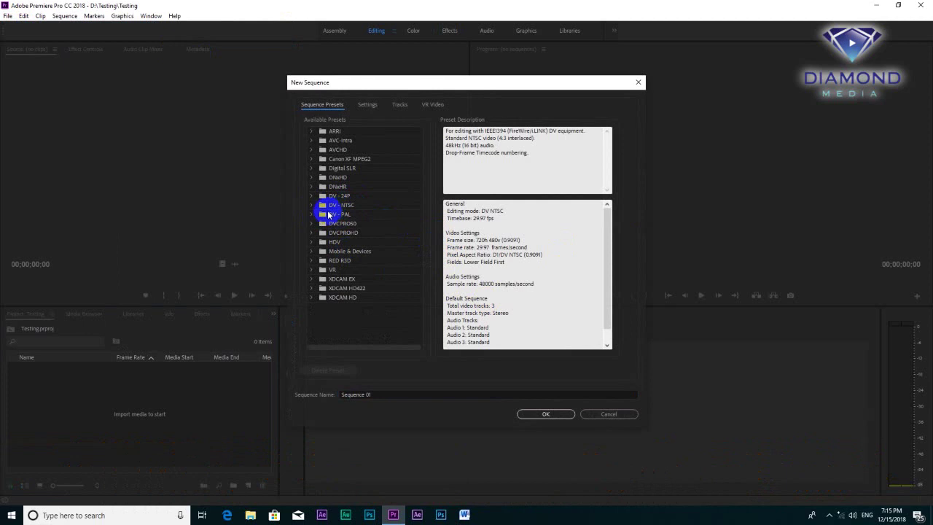
drag(408, 87, 397, 85)
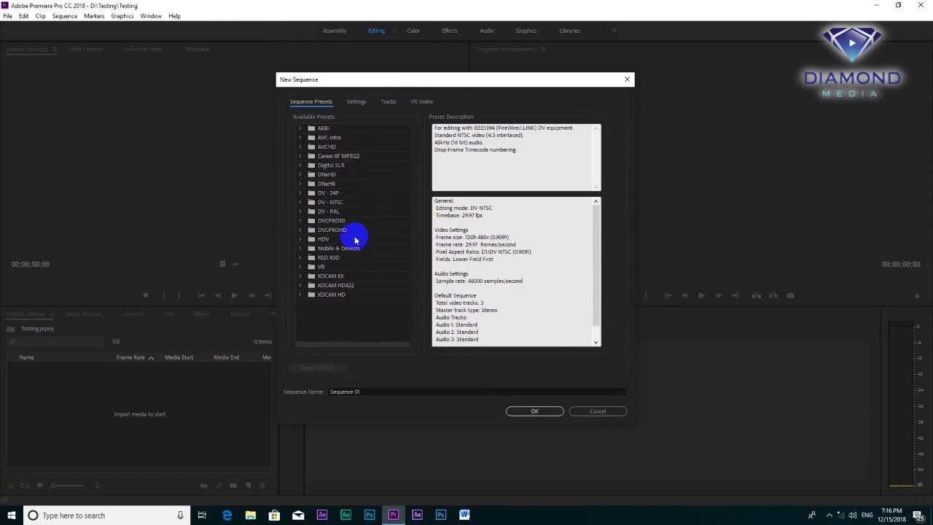
Select the DV - PAL Standard 48kHz preset and check its 720x576, 25 fps settings.
click(301, 212)
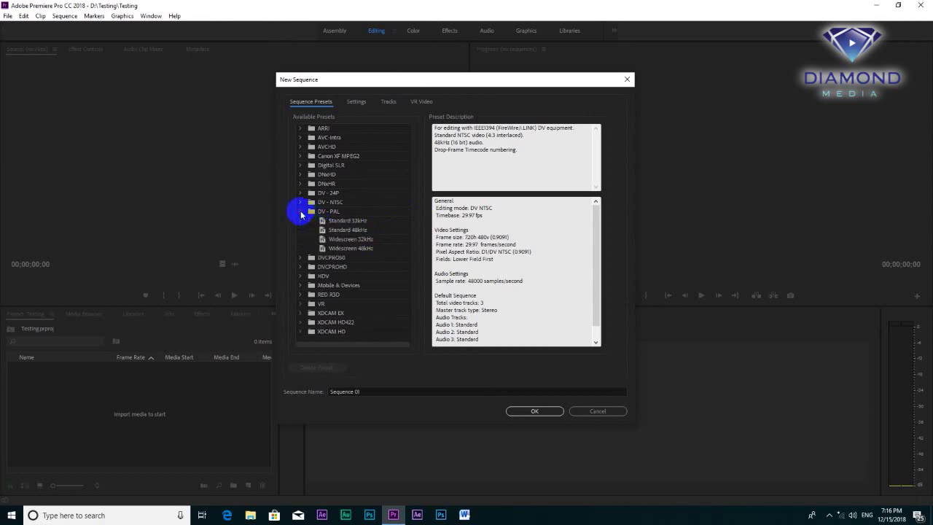
click(349, 231)
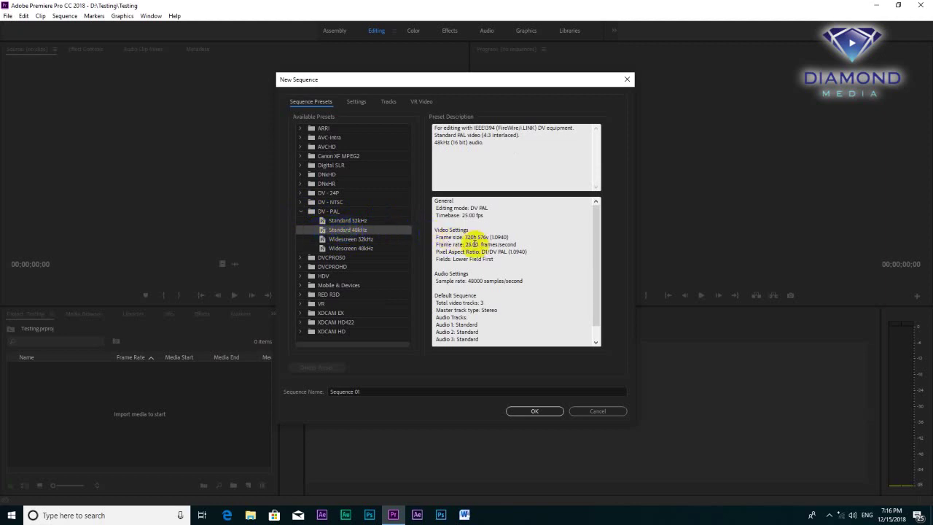
drag(436, 237, 512, 236)
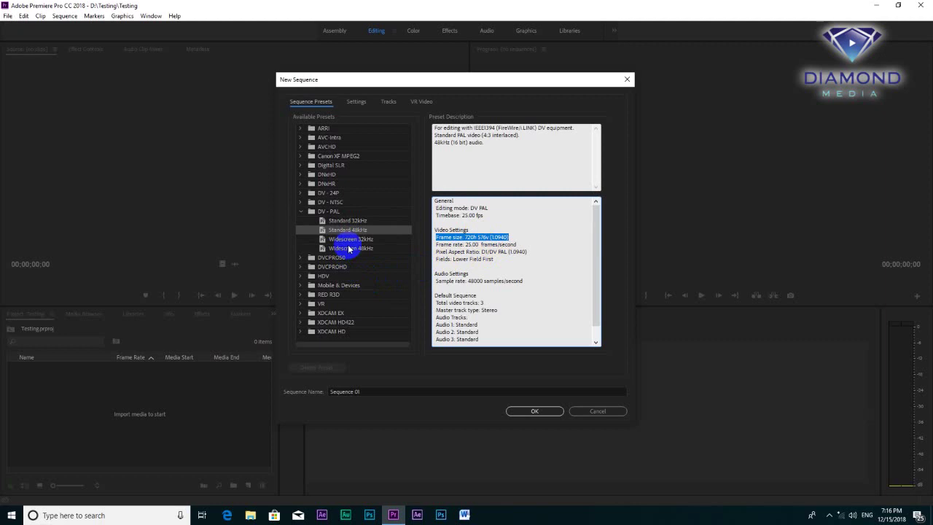
click(300, 212)
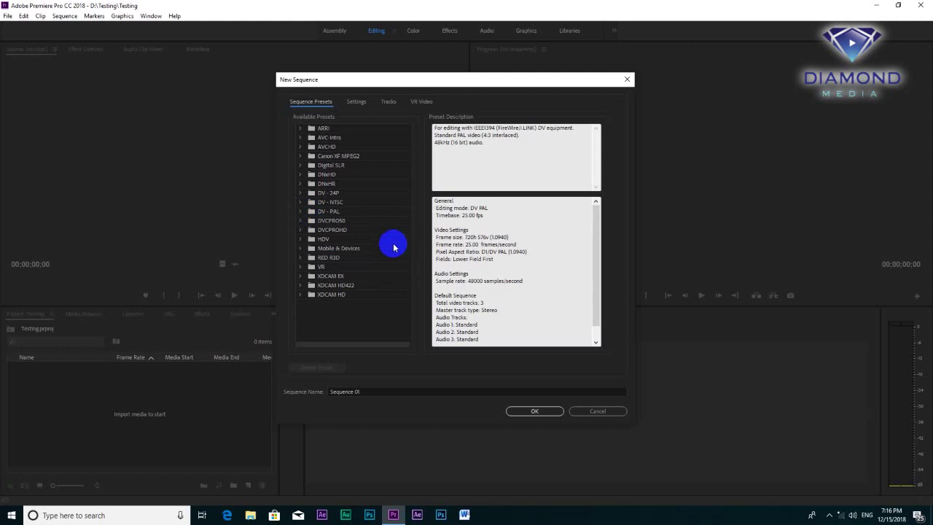
Choose the HDV 1080p25 preset and create the sequence named 'Video Clips'.
click(301, 239)
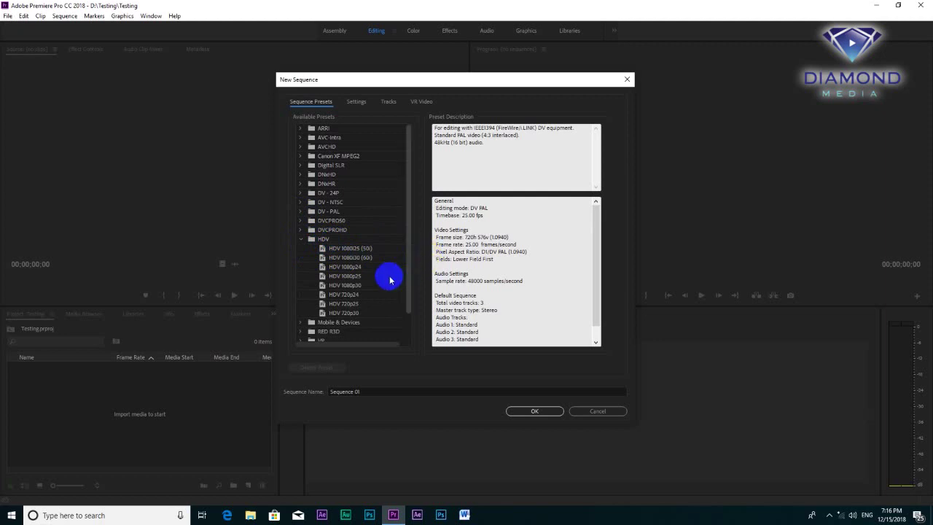
click(346, 276)
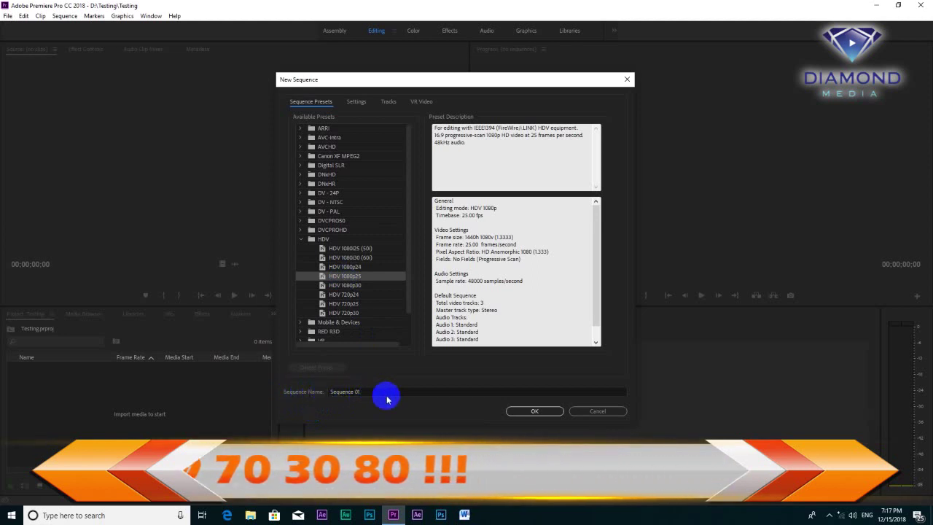
drag(364, 392, 311, 390)
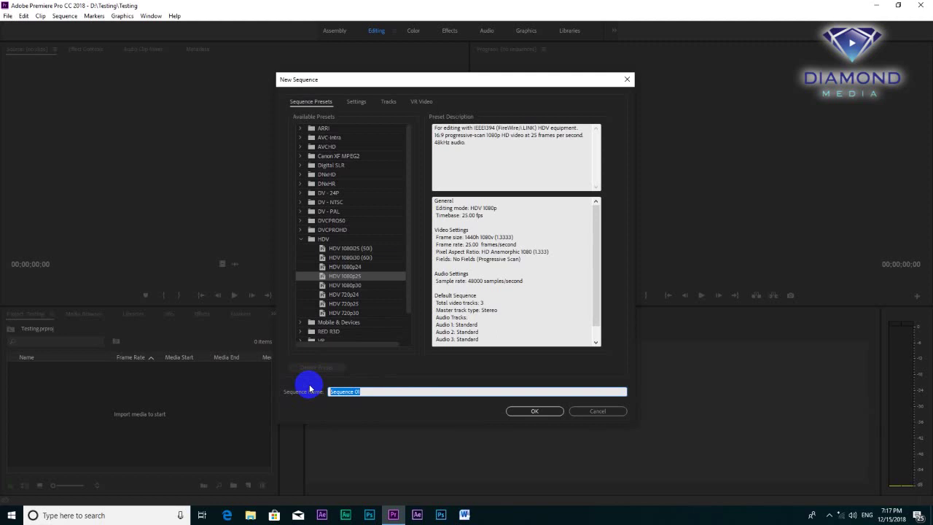
key(BackSpace)
text(Video Clips)
click(533, 413)
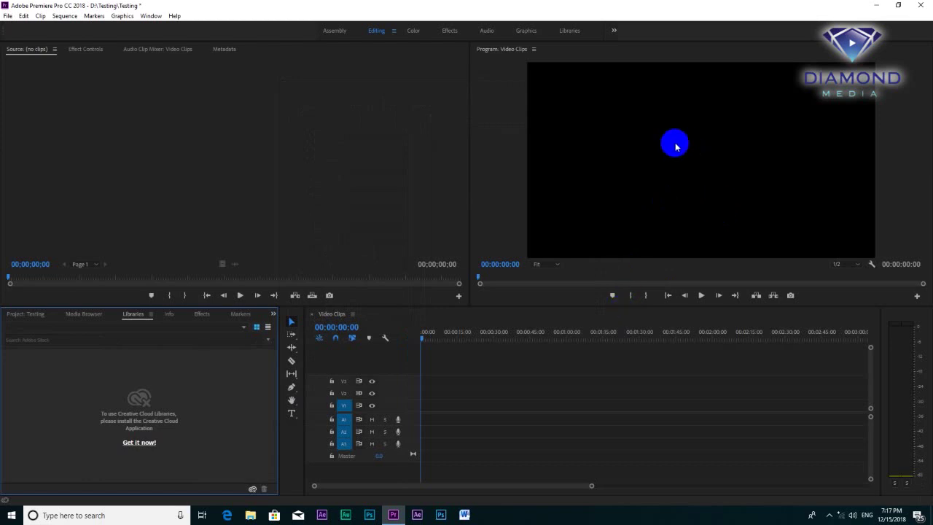
Switch to the Project: Testing tab to see the Video Clips sequence in the bin.
click(835, 23)
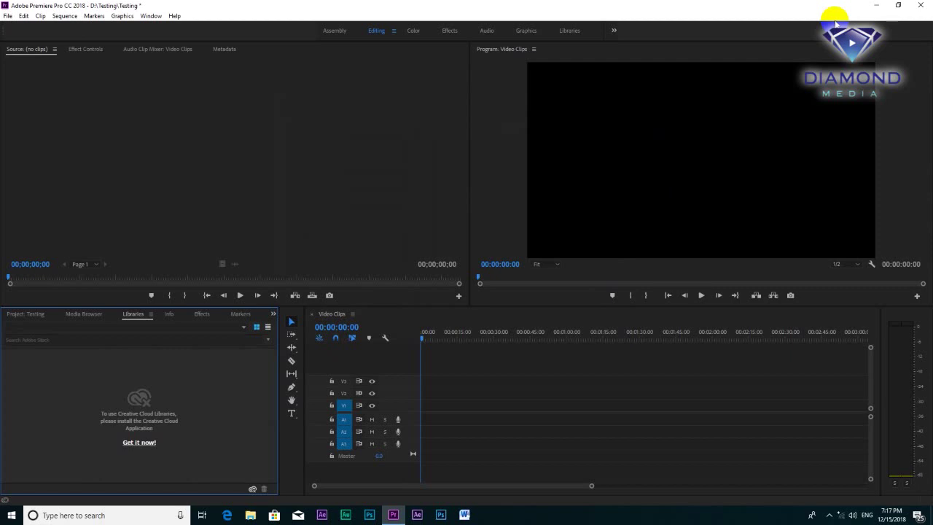
click(20, 314)
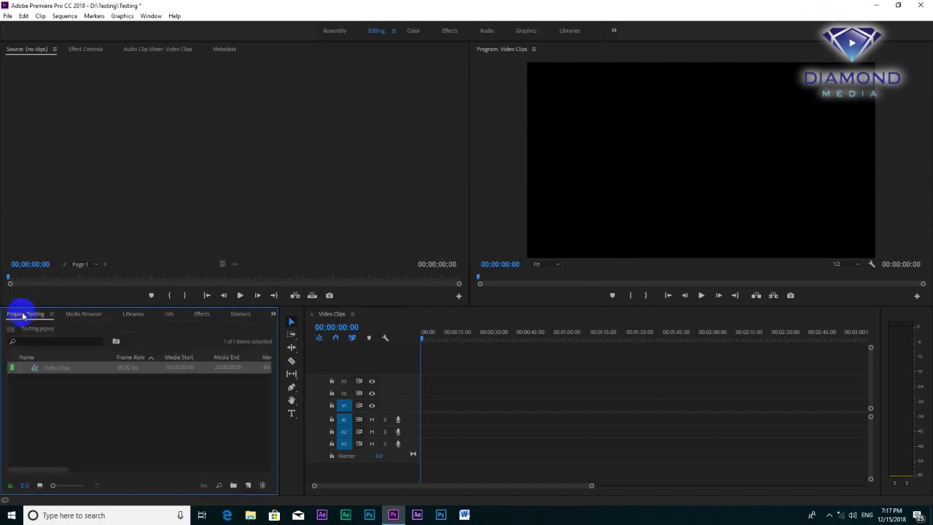
Dock the Project bin beside the Source monitor and close the Media Browser, Libraries and Info panels.
drag(22, 314, 118, 54)
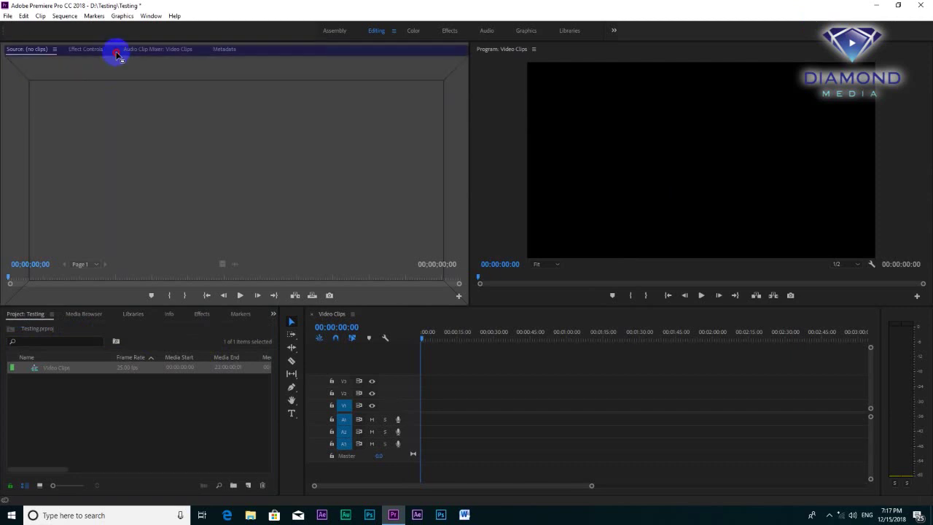
drag(116, 53, 117, 55)
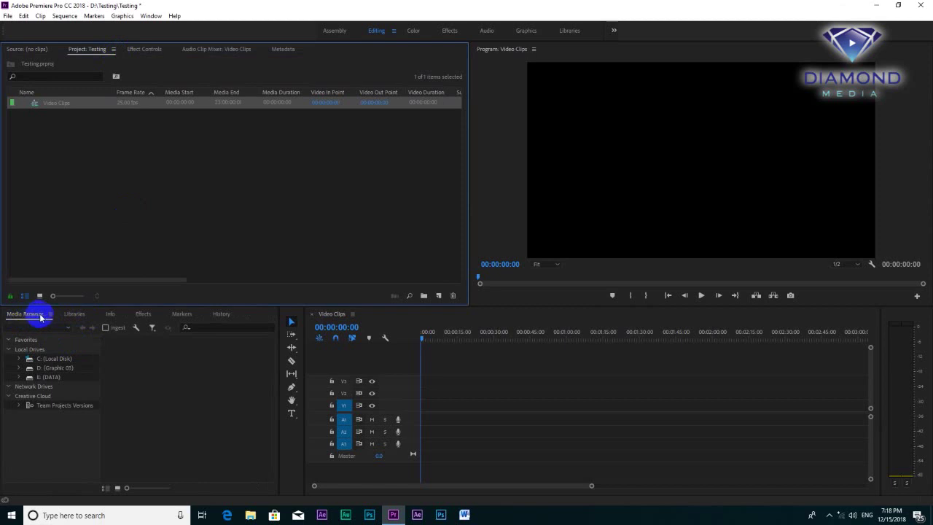
click(51, 314)
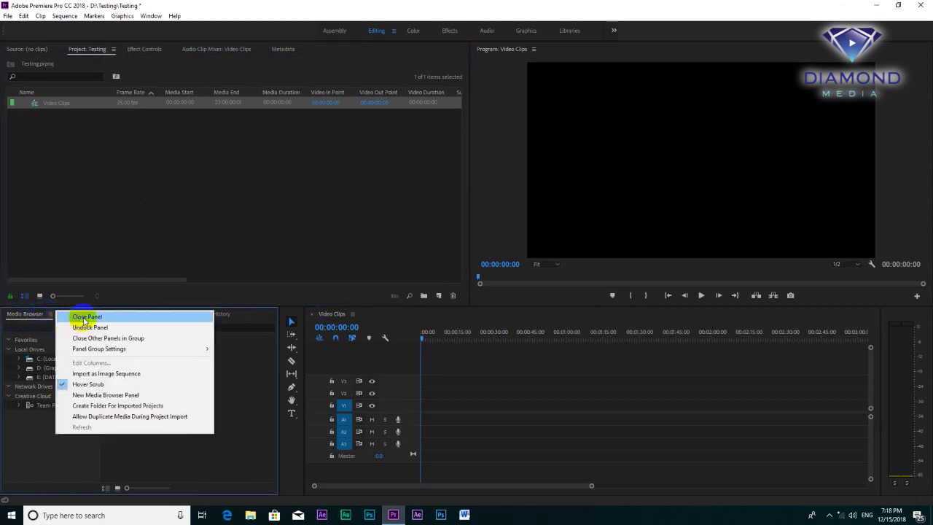
click(85, 317)
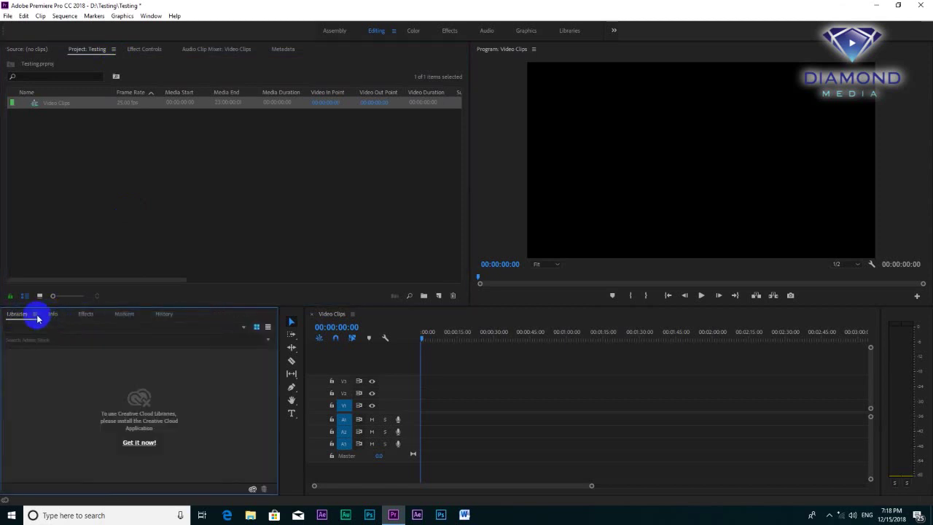
click(37, 314)
click(58, 316)
click(23, 314)
click(46, 318)
Dock the Effects panel with the Project bin and close the Markers and History panels.
click(16, 315)
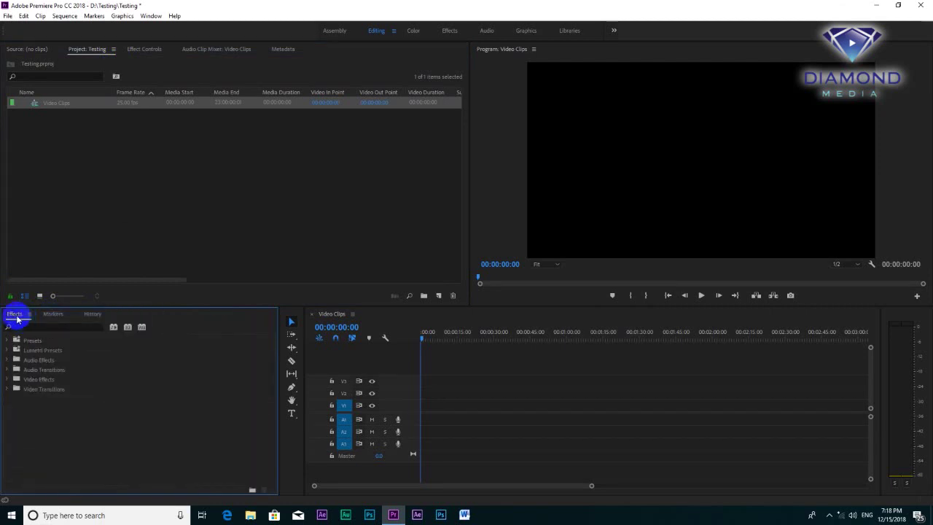
drag(16, 318, 164, 55)
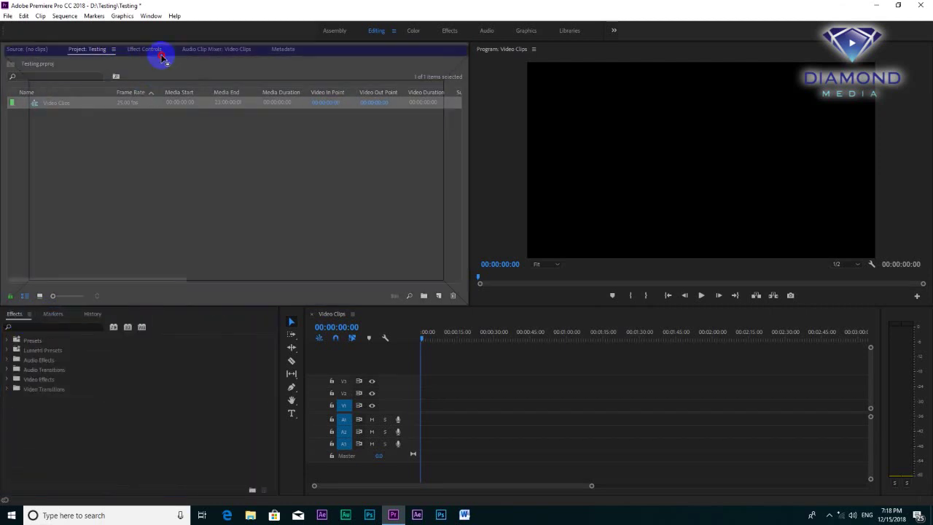
drag(163, 55, 162, 49)
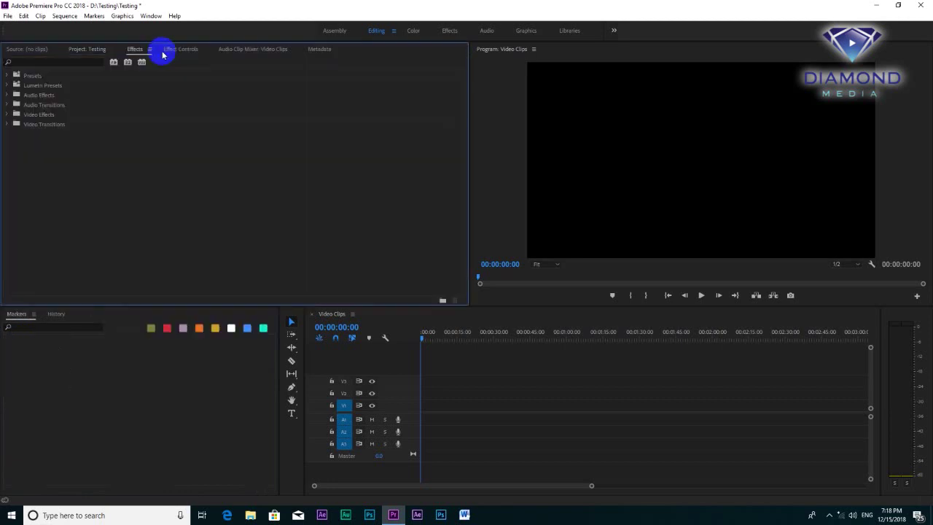
click(33, 314)
click(64, 319)
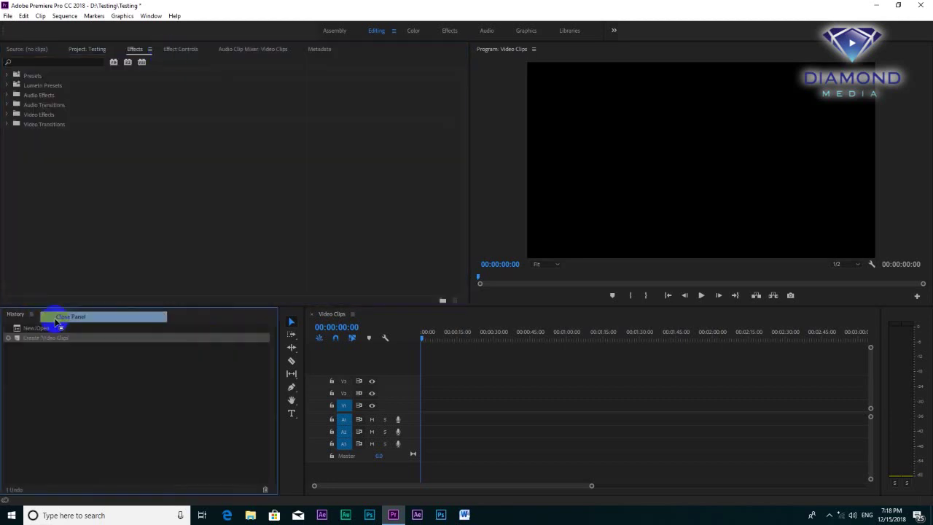
click(31, 316)
click(55, 317)
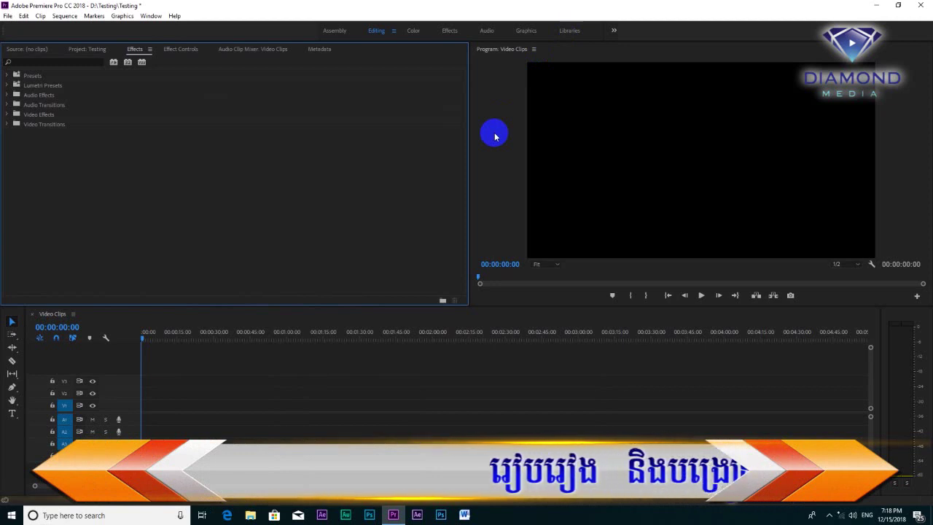
Drag the Effects–Program divider left to widen the Program monitor.
drag(468, 173, 374, 207)
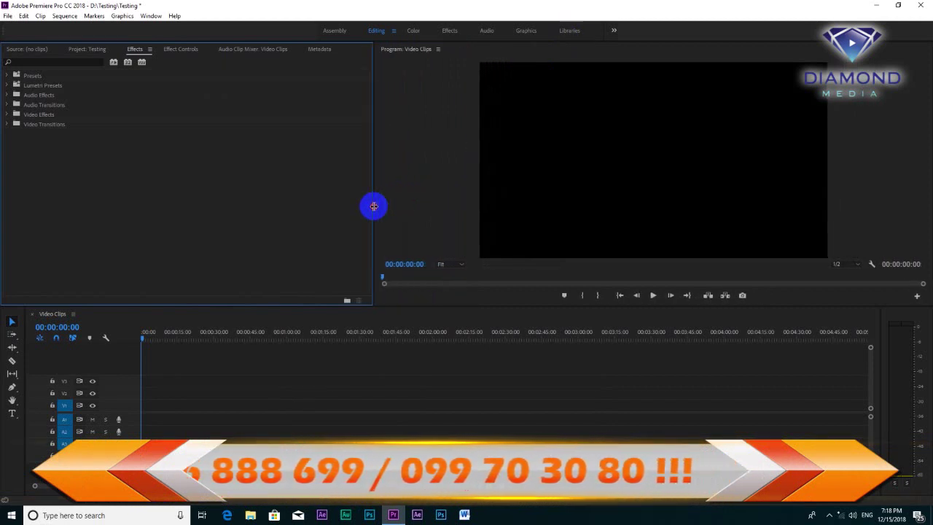
drag(373, 206, 368, 212)
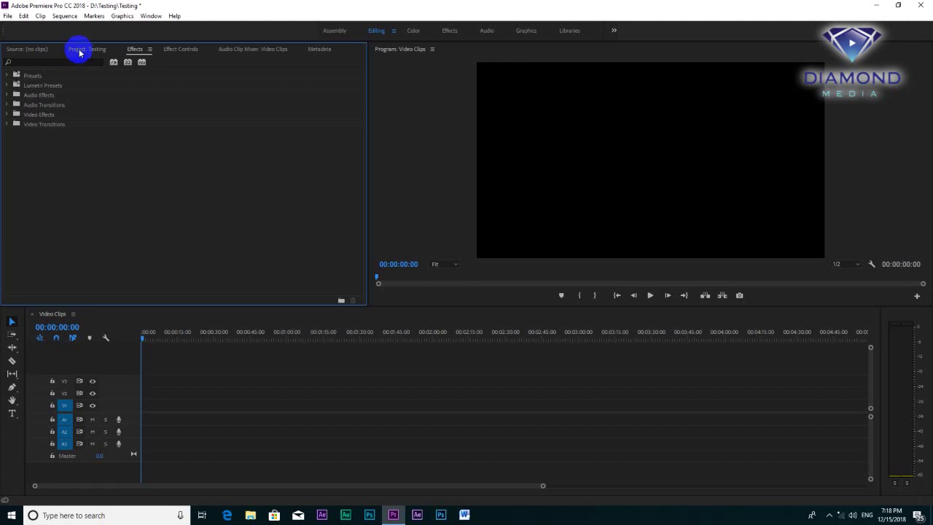
Return to the project bin, then open and cancel the Import and Open Project dialogs.
click(79, 53)
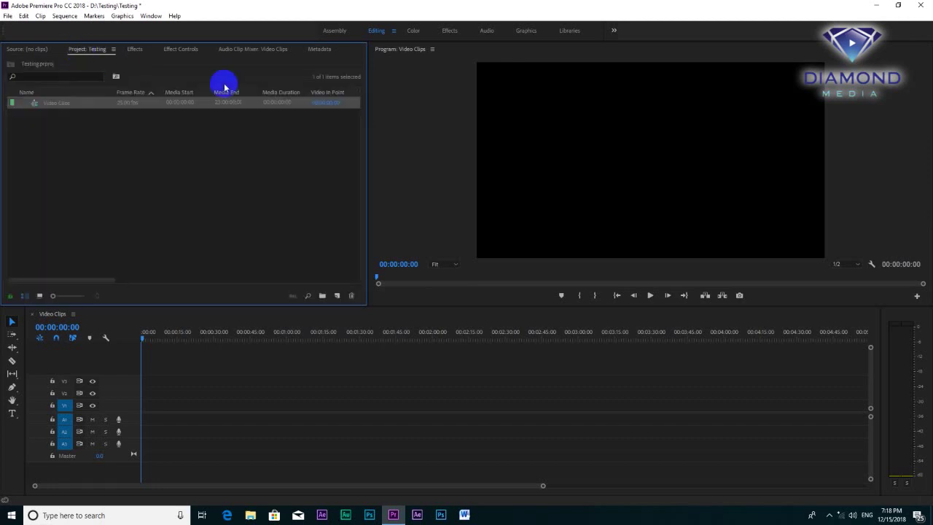
click(80, 163)
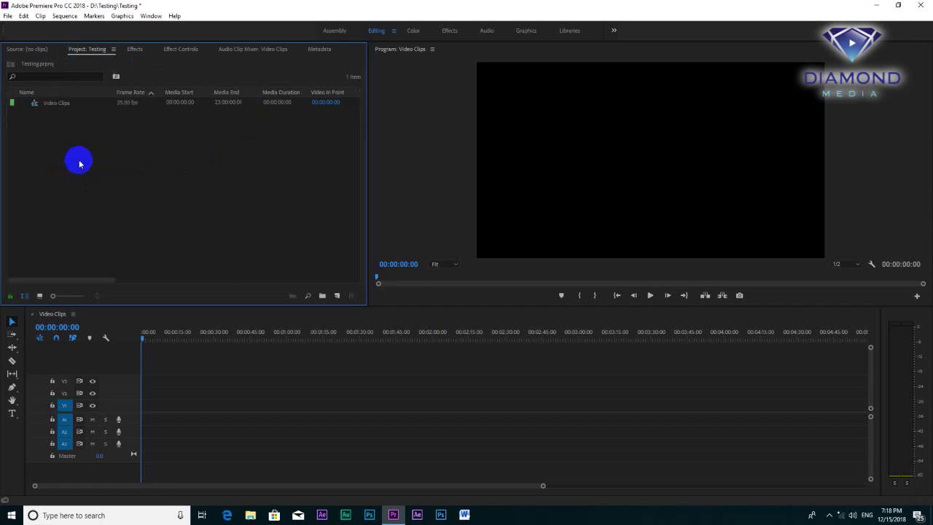
click(8, 16)
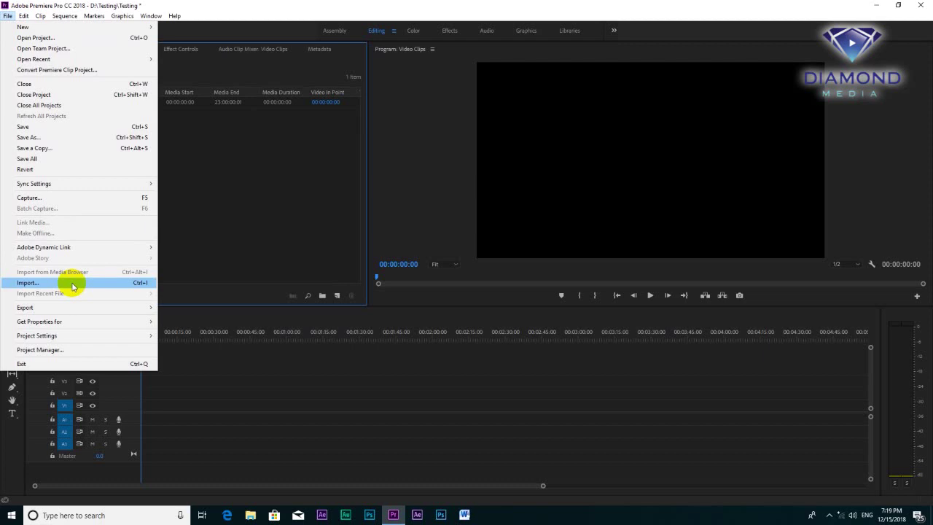
click(73, 286)
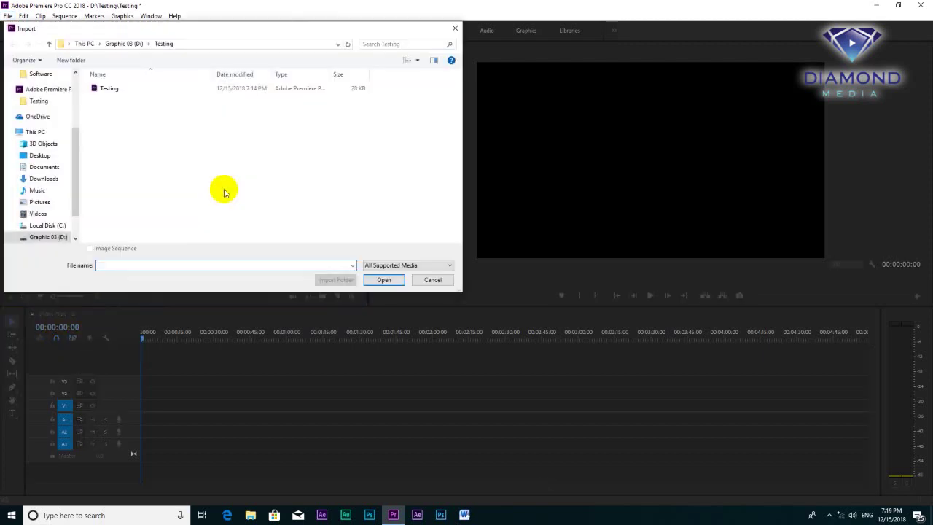
click(433, 279)
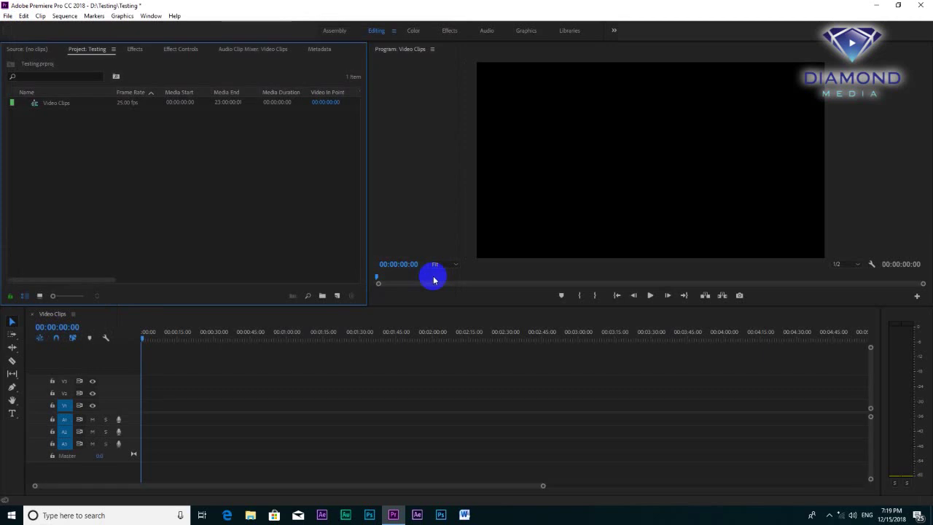
double_click(78, 155)
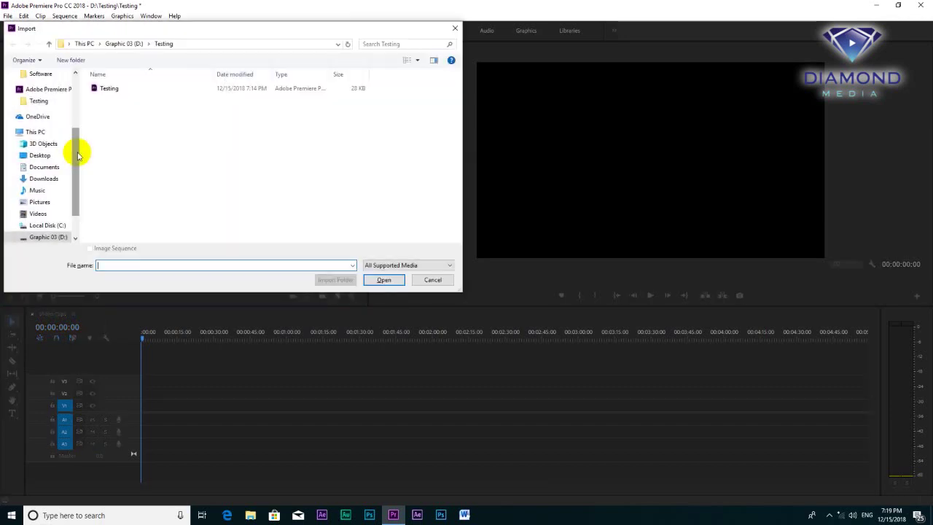
key(Escape)
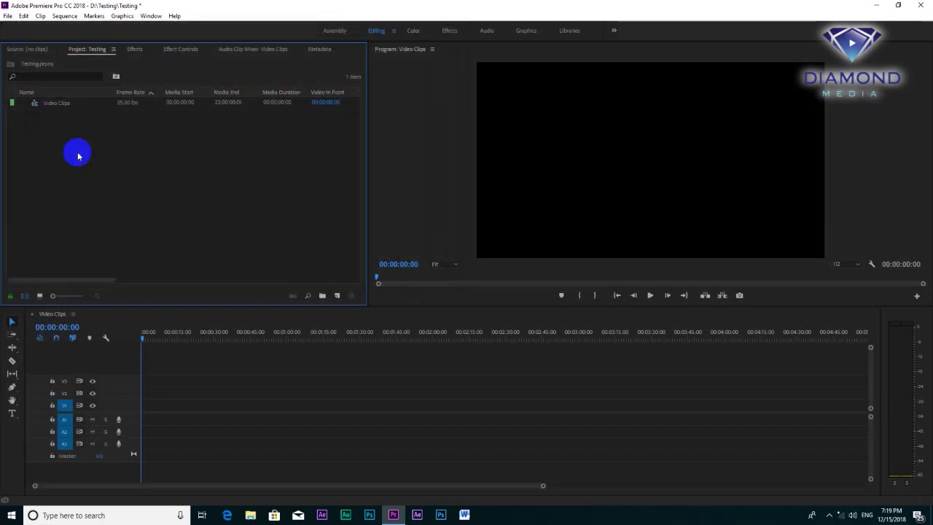
key(ctrl+o)
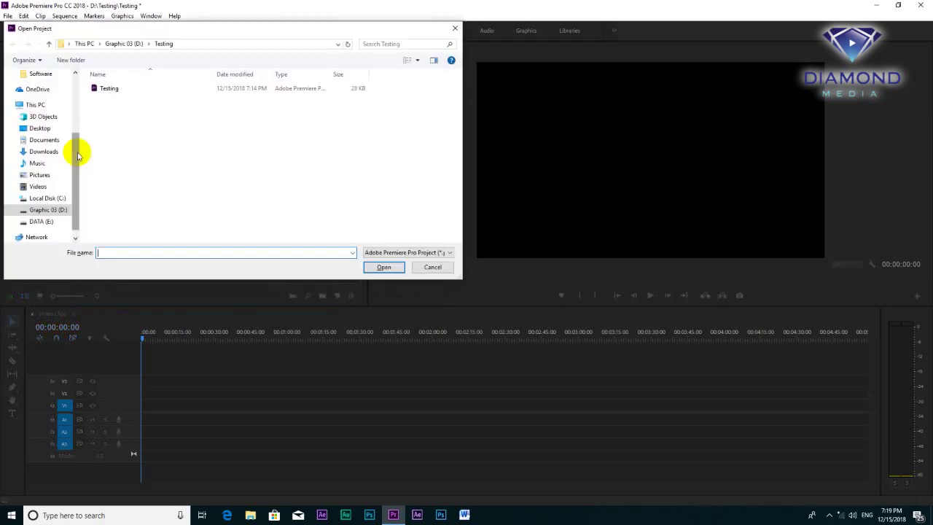
key(Escape)
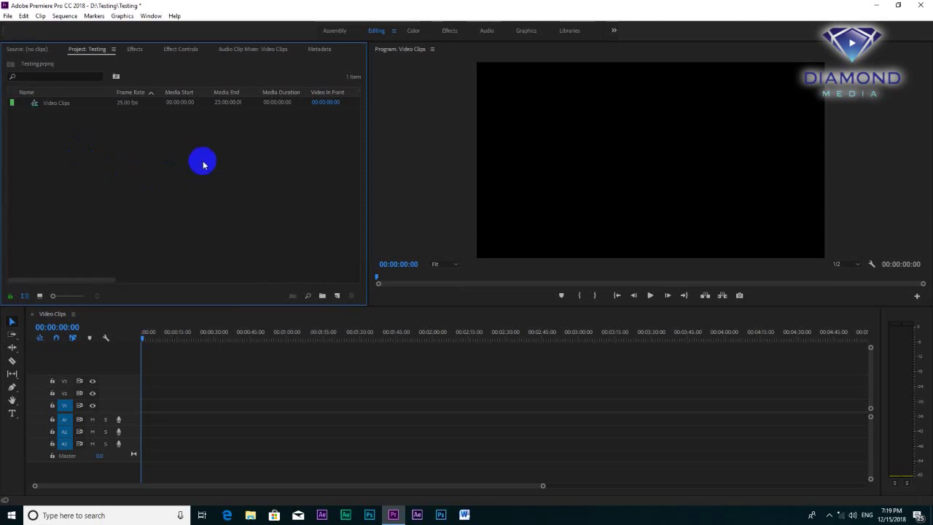
double_click(326, 136)
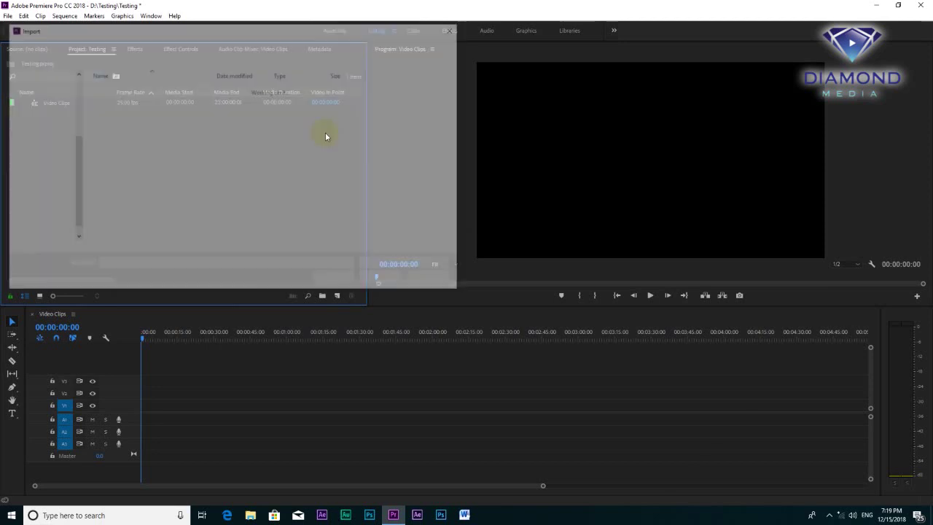
click(431, 279)
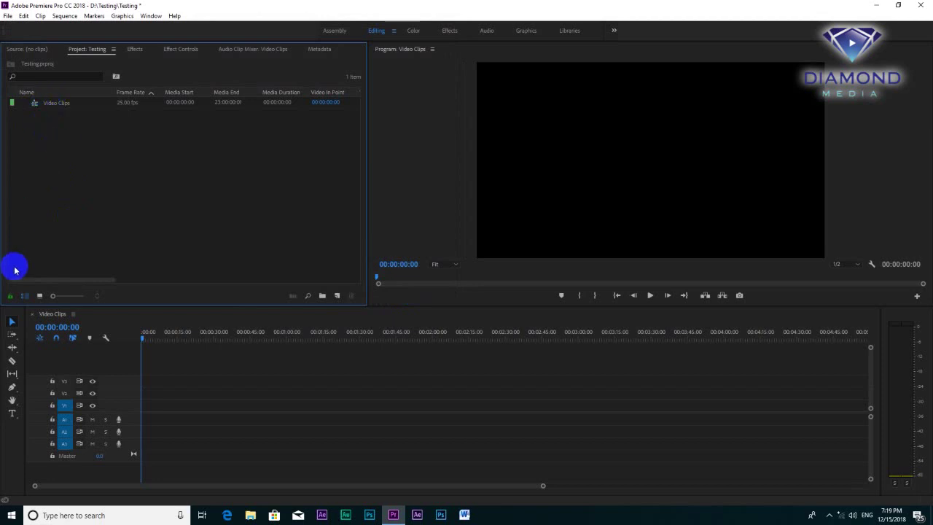
Import the Jiya Re song video from DATA (E:) > Indian Song into the project.
double_click(38, 145)
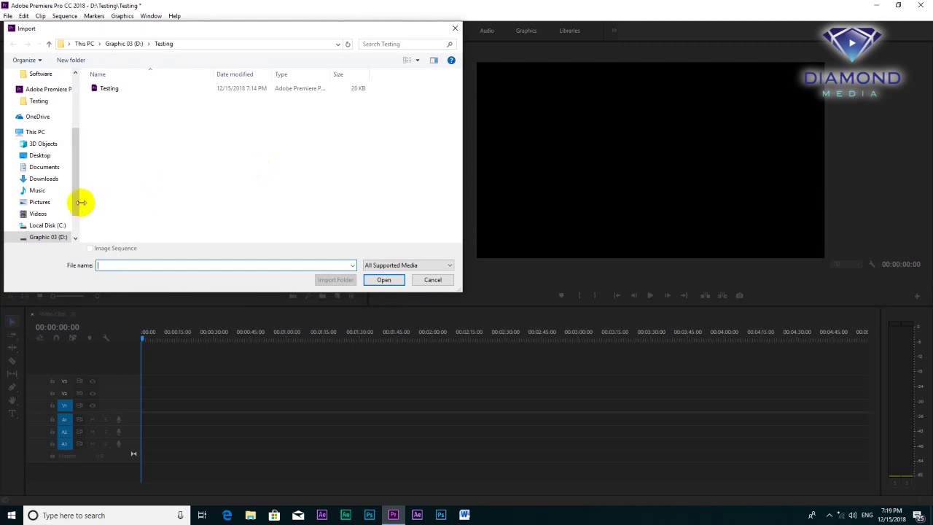
drag(79, 163, 77, 204)
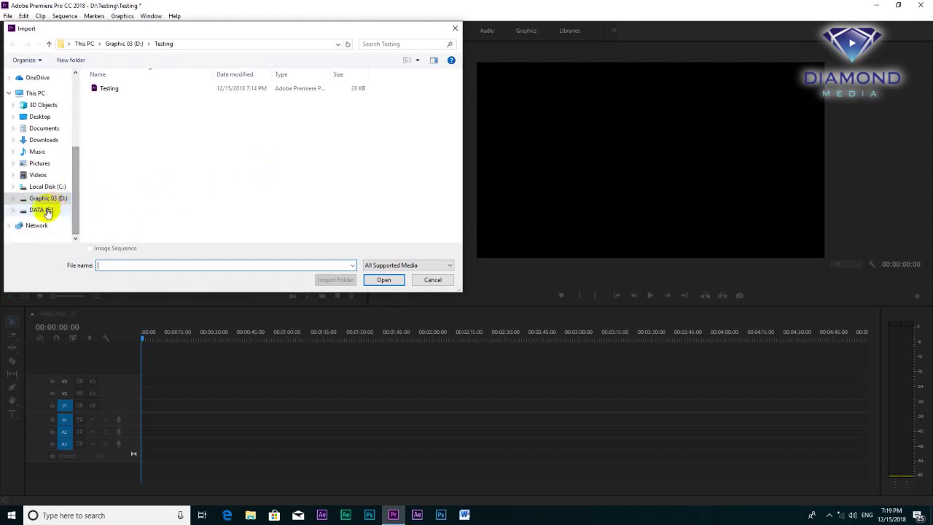
click(42, 209)
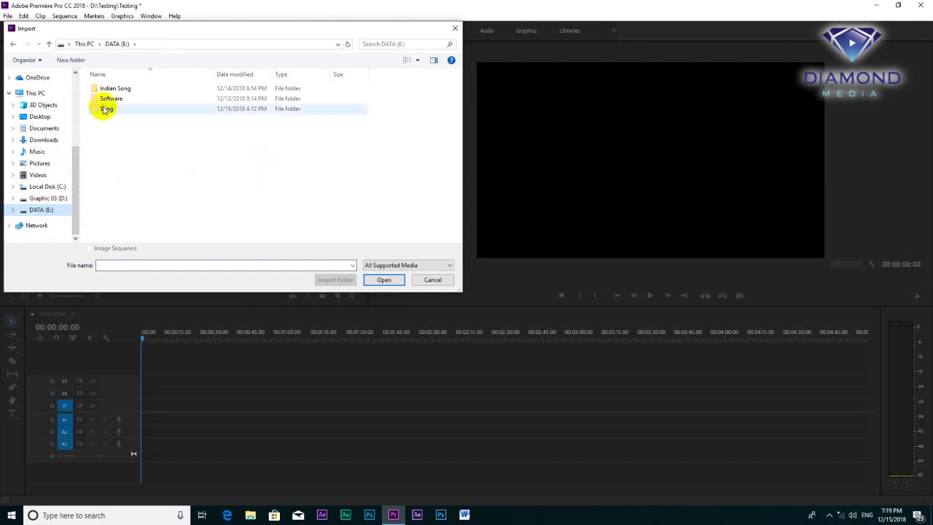
double_click(109, 88)
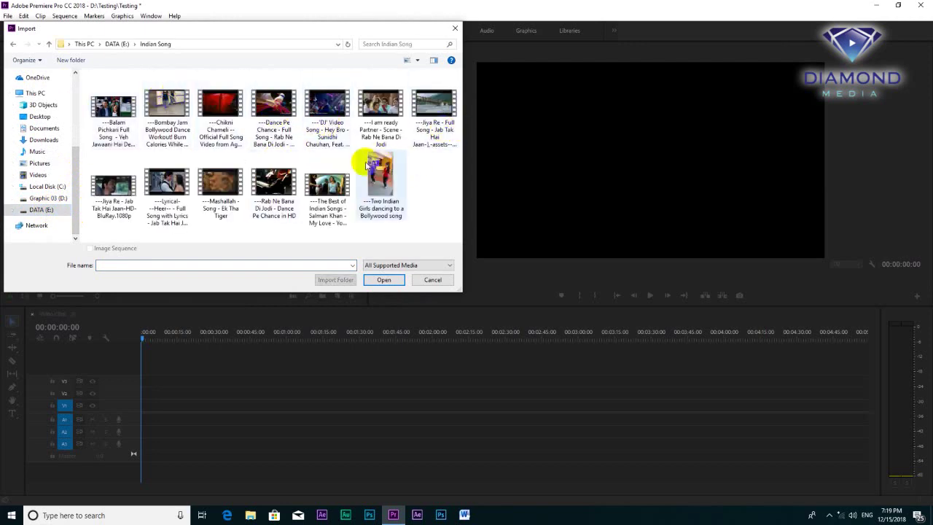
click(435, 110)
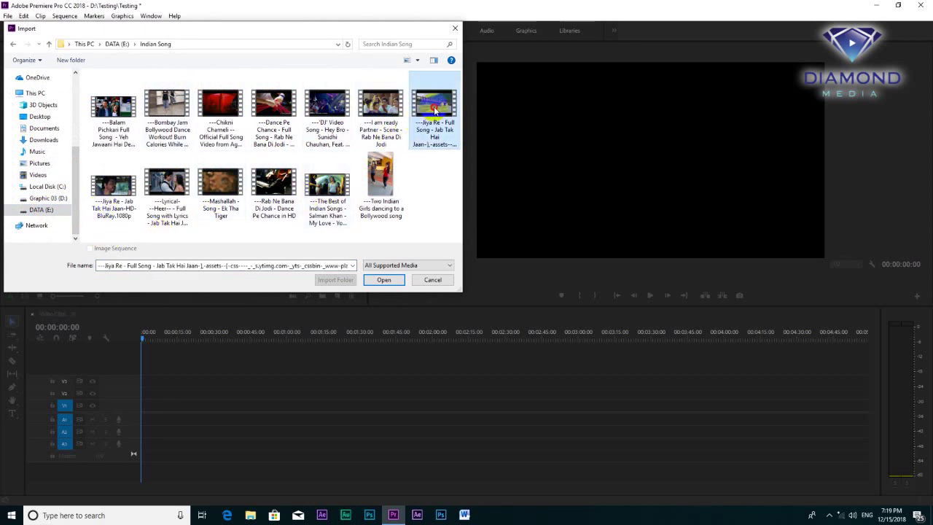
click(385, 281)
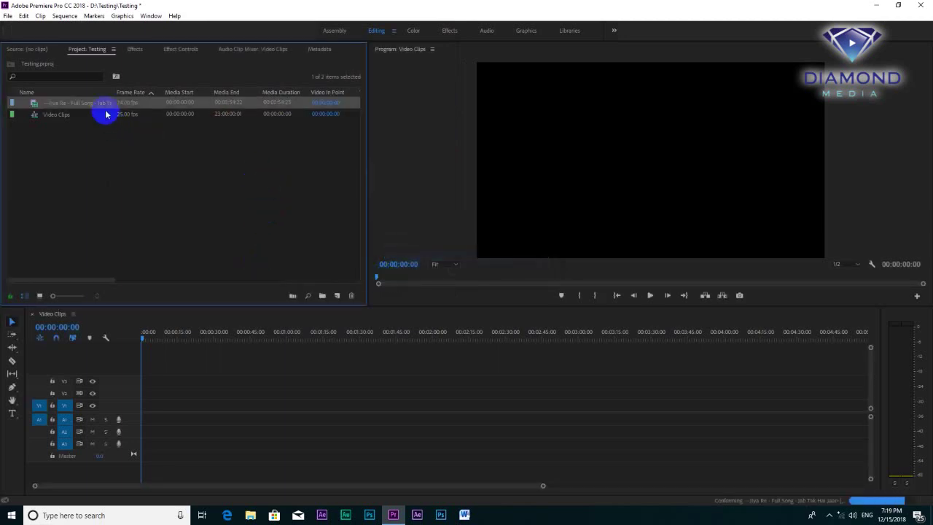
Switch the Project panel to Icon View and back to List View.
mouse_move(94, 111)
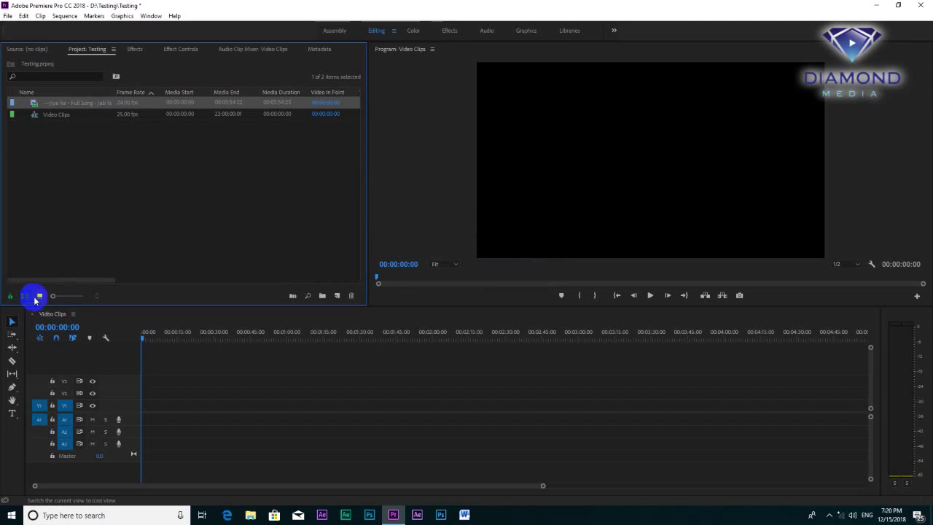
click(40, 296)
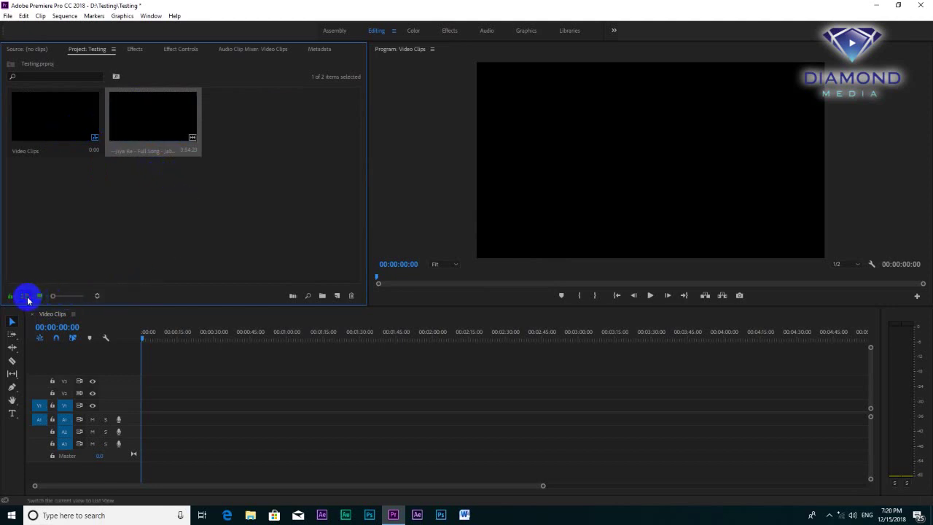
click(25, 296)
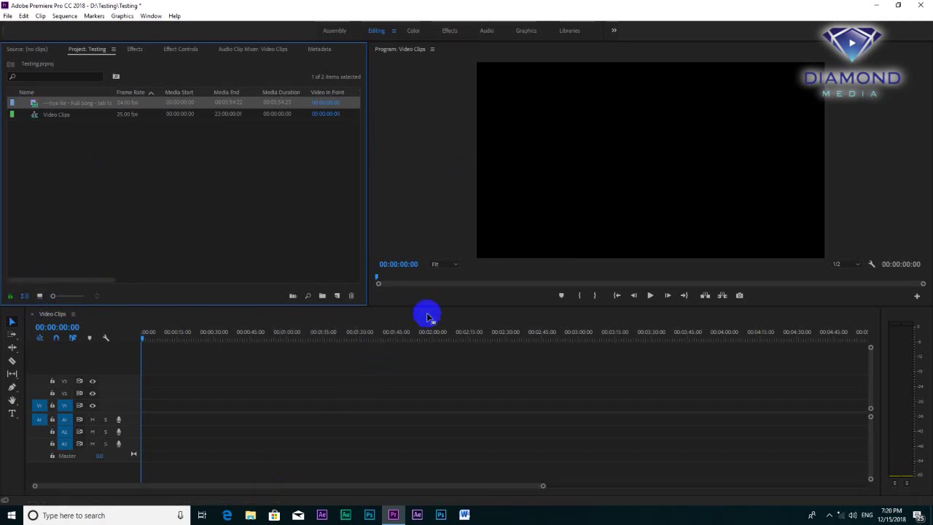
Move the playhead to 00:00:45:10, target track A2 and select the song clip.
drag(444, 335, 251, 336)
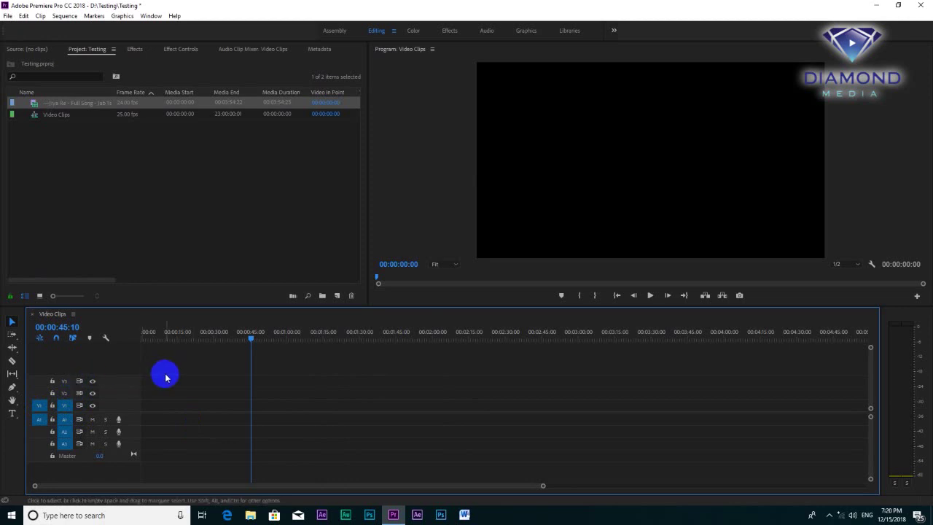
click(70, 431)
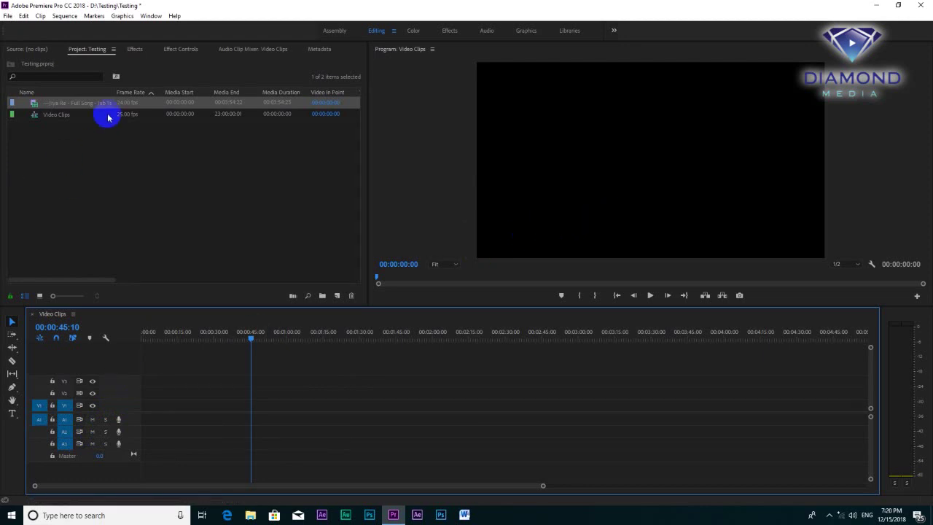
click(53, 107)
Drop the Jiya Re clip at the start of V1, keeping the existing sequence settings.
mouse_move(53, 106)
mouse_down()
mouse_move(184, 409)
mouse_move(144, 413)
mouse_up()
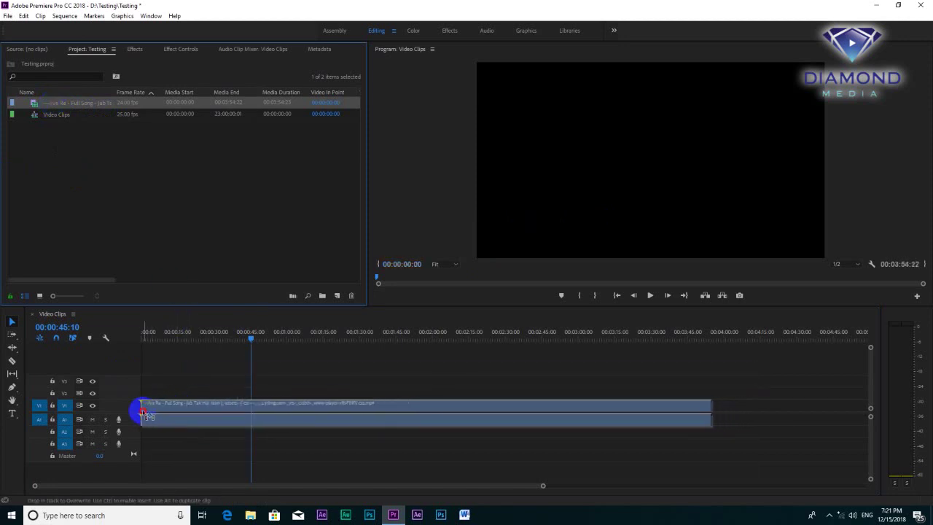
drag(145, 415, 144, 414)
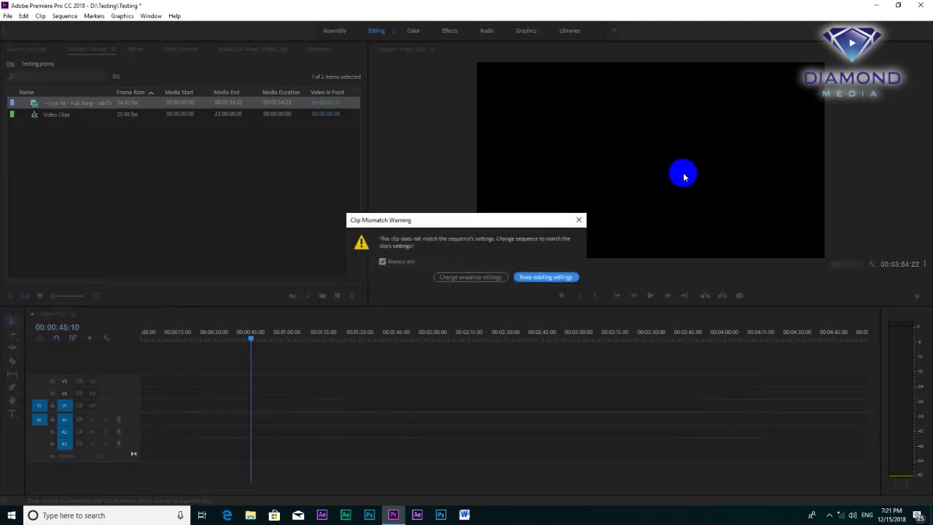
drag(455, 219, 416, 197)
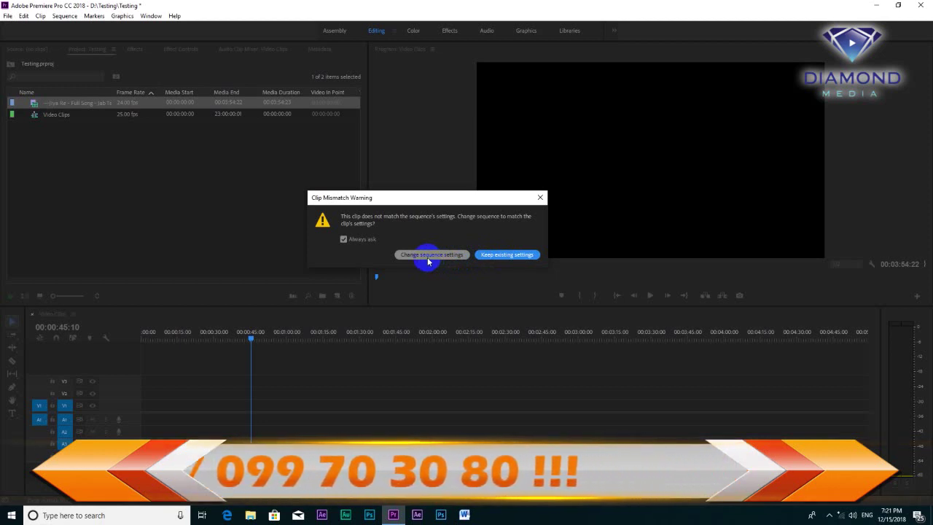
click(495, 255)
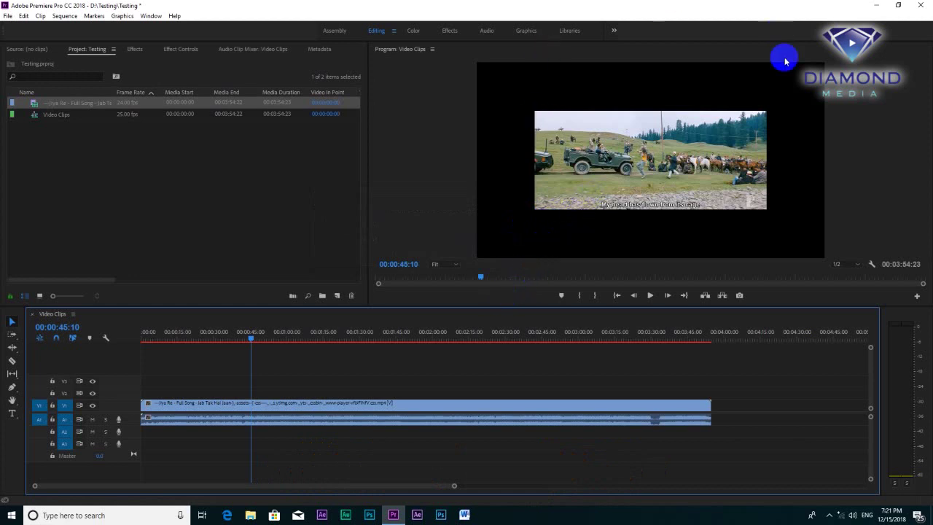
Remove the clip from the timeline and drag Jiya Re in again to trigger the mismatch warning.
click(715, 138)
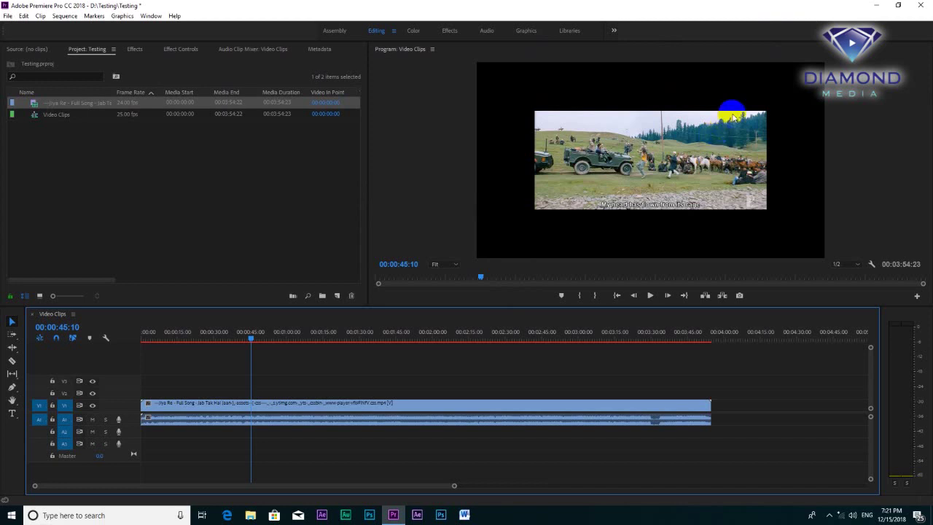
key(Delete)
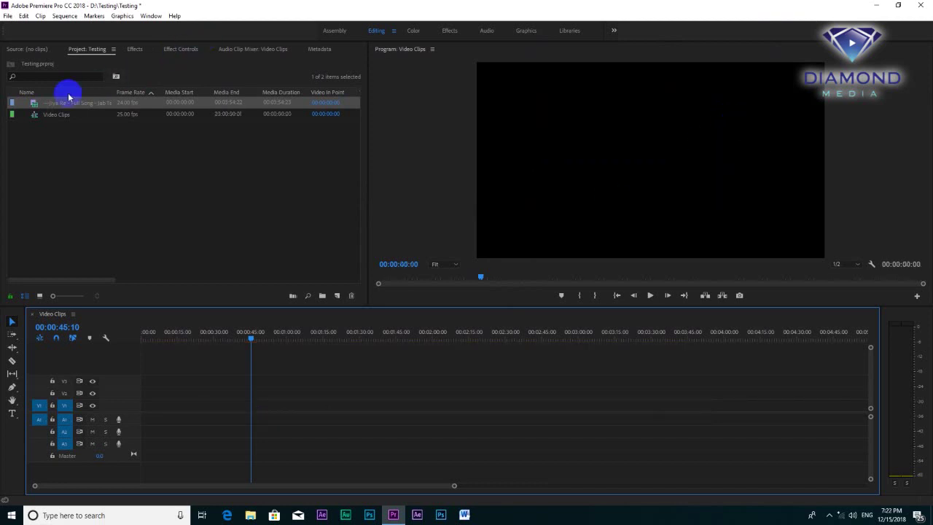
mouse_move(59, 102)
mouse_down()
mouse_move(154, 414)
mouse_move(182, 415)
mouse_up()
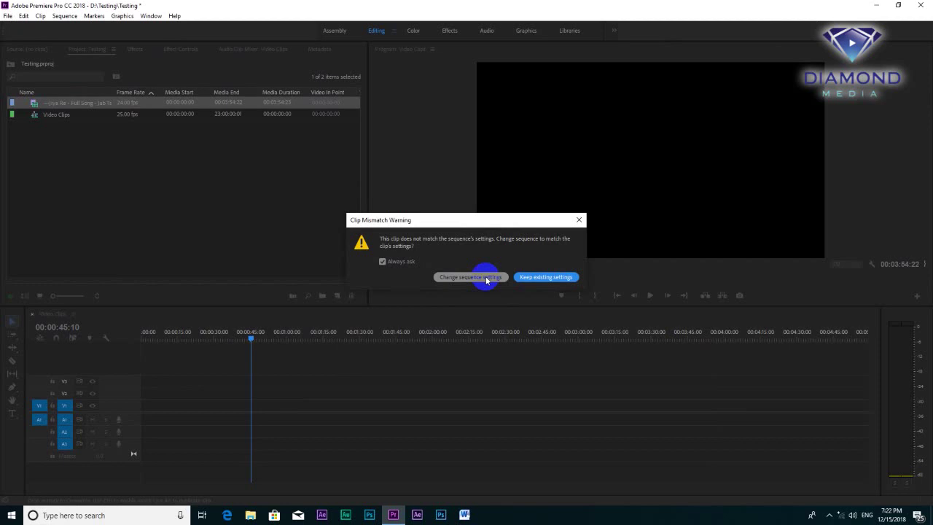
Change the sequence settings to match the clip at 24.00 fps, then clear the timeline.
click(544, 283)
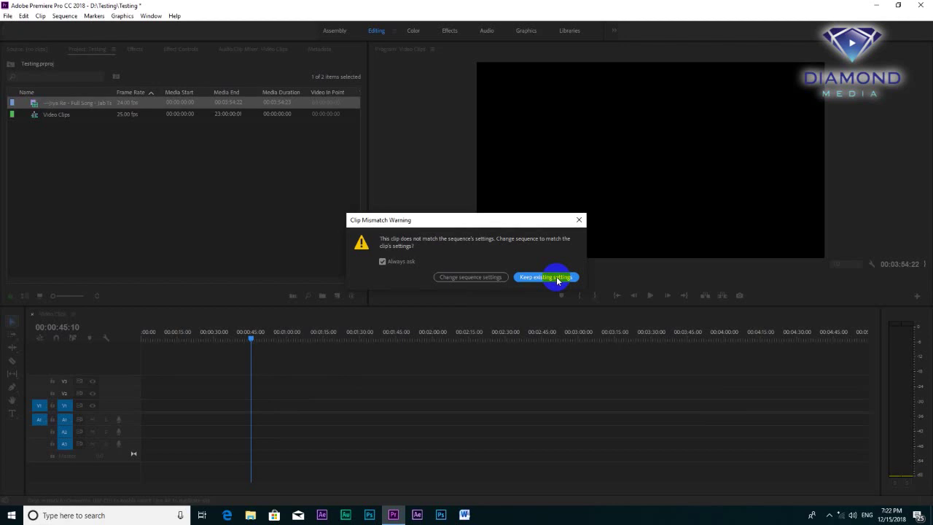
click(557, 277)
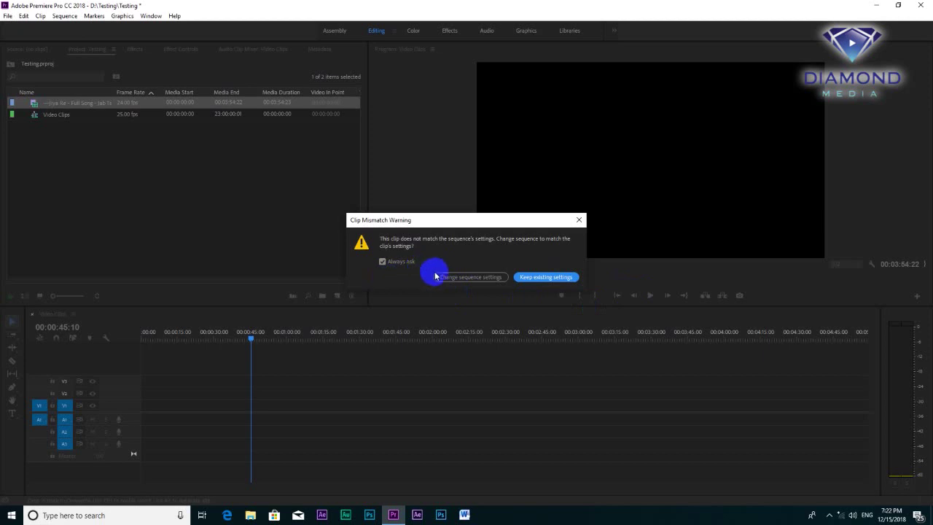
click(458, 280)
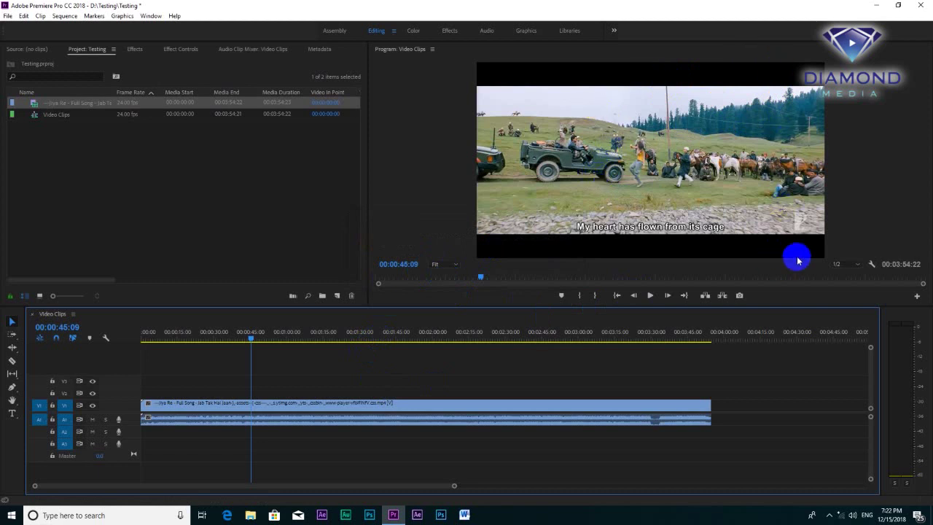
key(Delete)
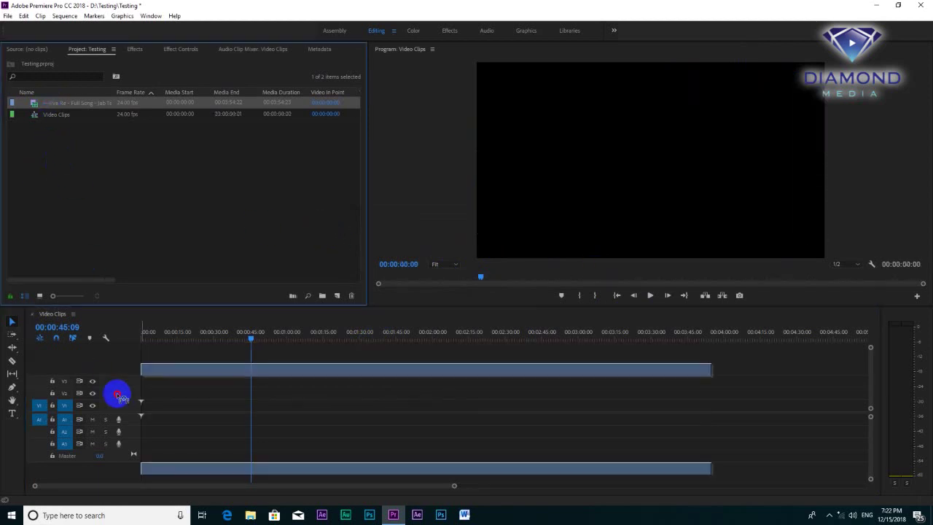
Undo the sequence change and re-add Jiya Re to V1, keeping the original 25 fps settings.
drag(49, 104, 126, 405)
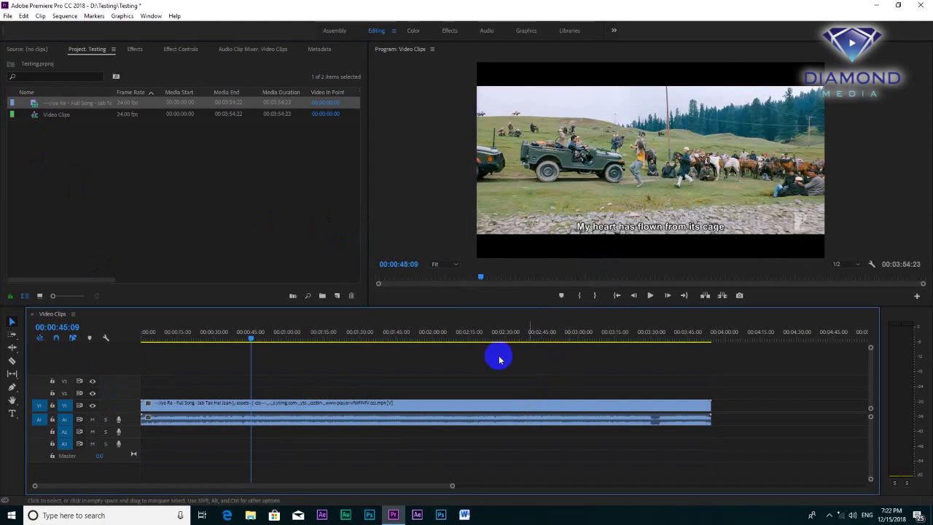
key(ctrl+z)
drag(64, 102, 140, 415)
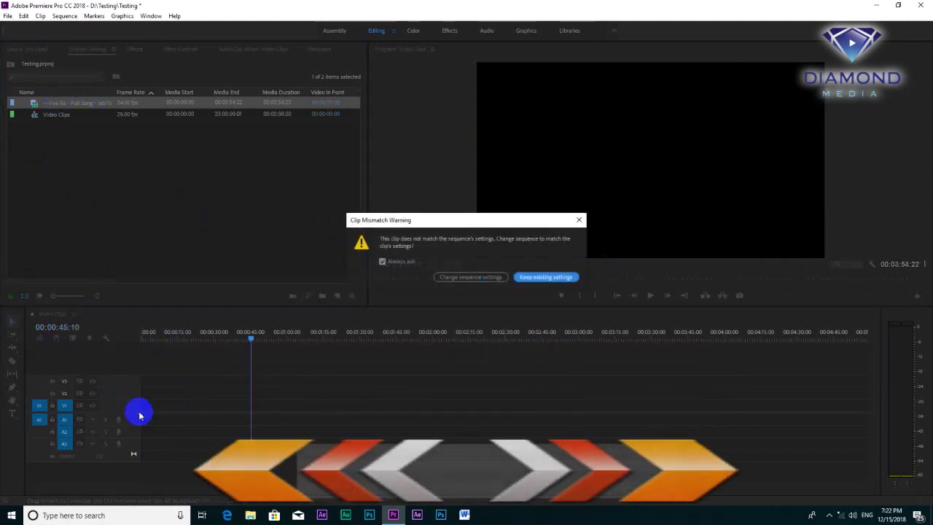
click(539, 283)
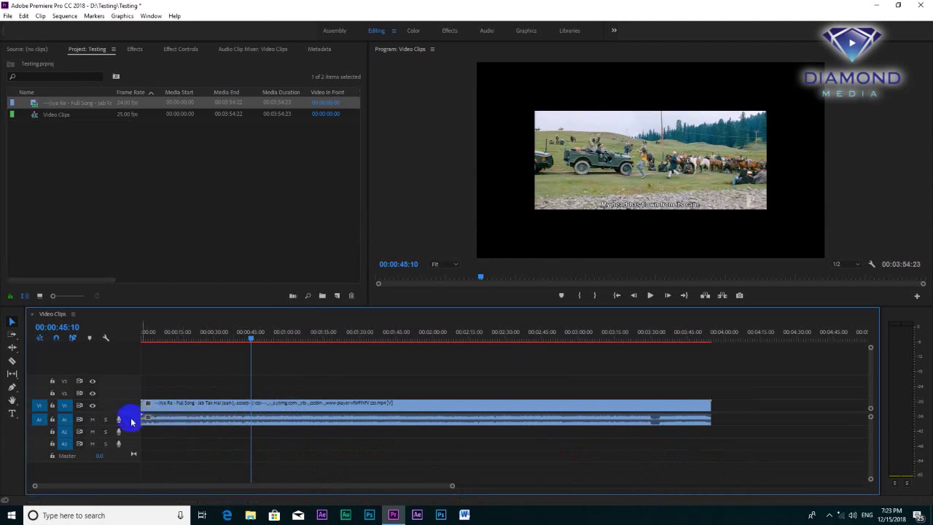
Expand the V1 and A1 tracks, then drag the V1 track taller still.
click(165, 408)
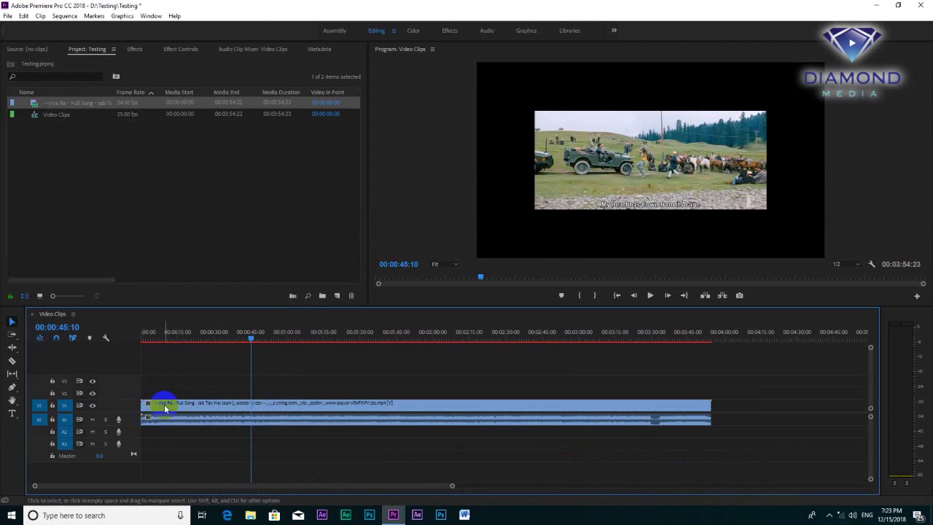
double_click(116, 407)
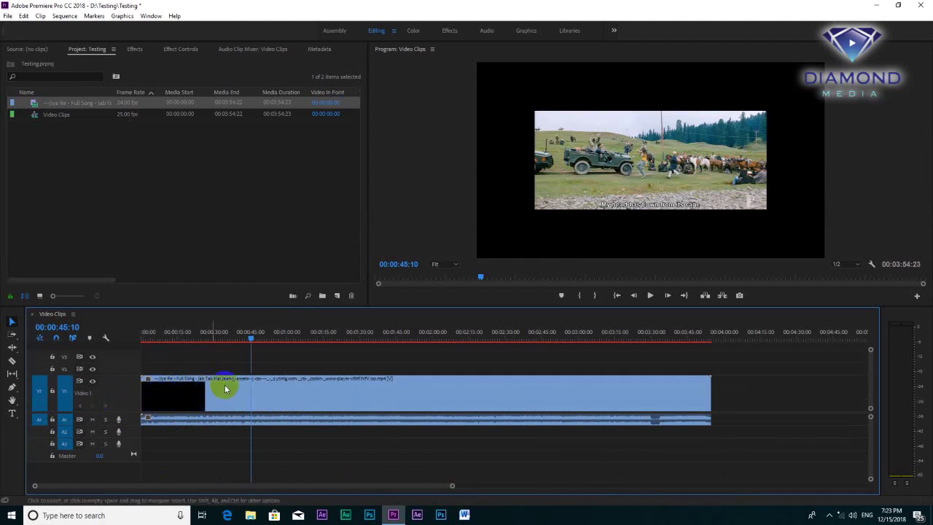
double_click(131, 425)
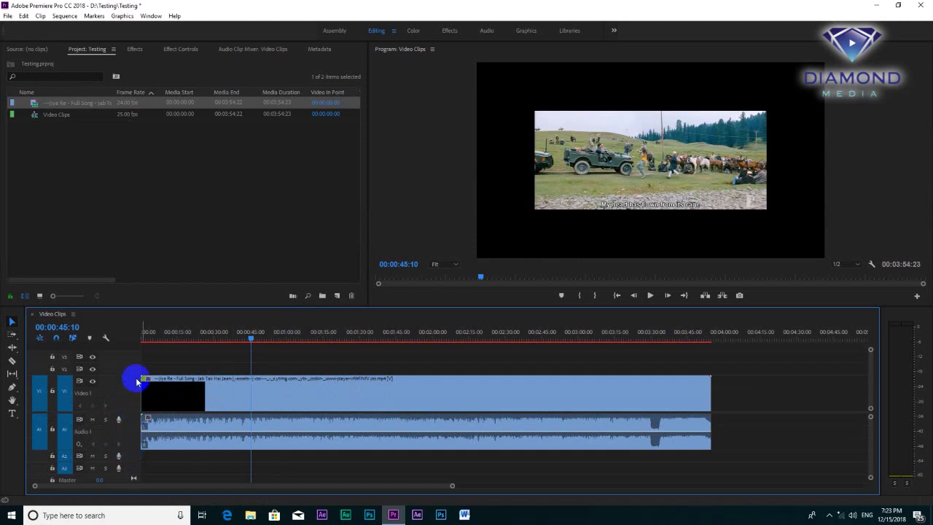
drag(130, 375, 131, 365)
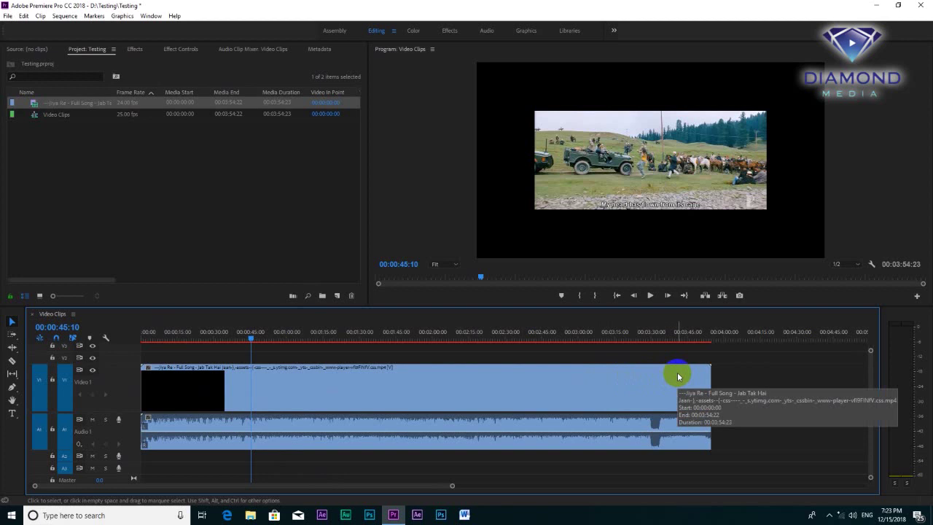
Turn on Continuous Video Thumbnails in the timeline menu and zoom the timeline in one step.
click(73, 315)
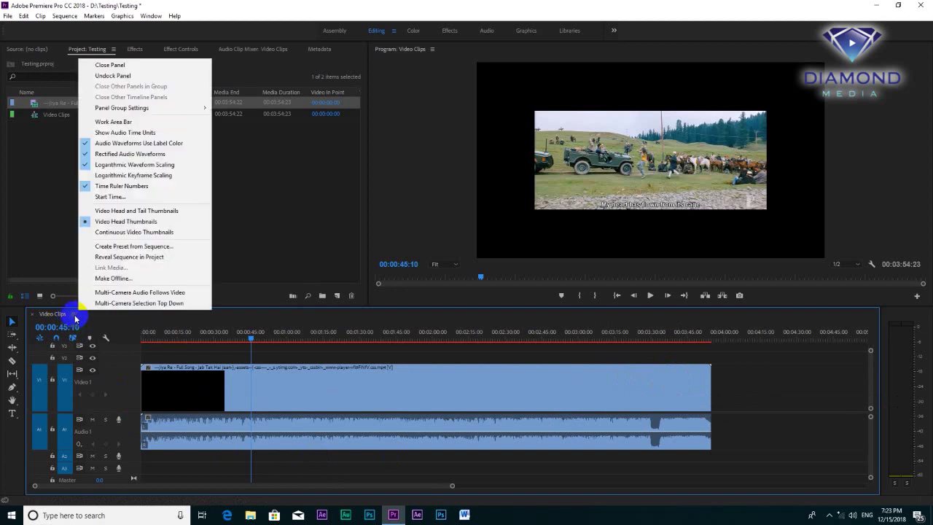
click(114, 233)
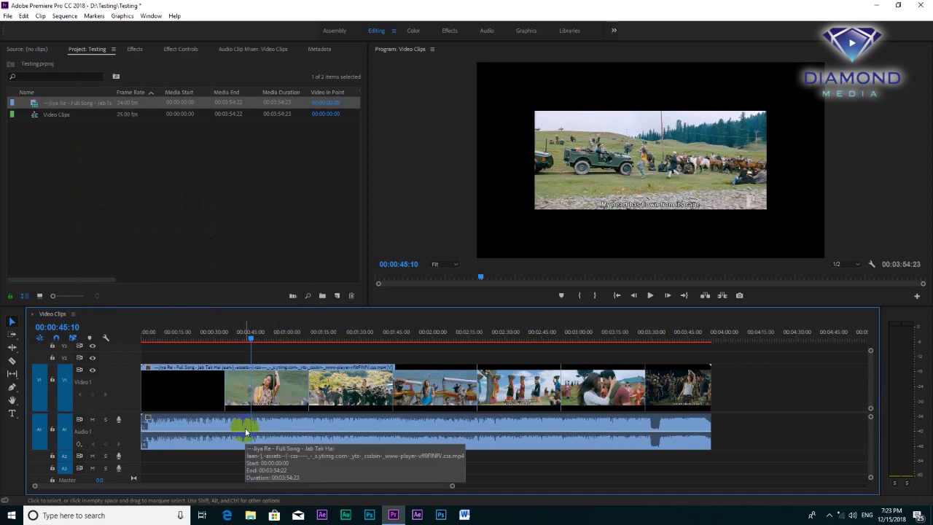
key(equal)
key(equal)
key(equal)
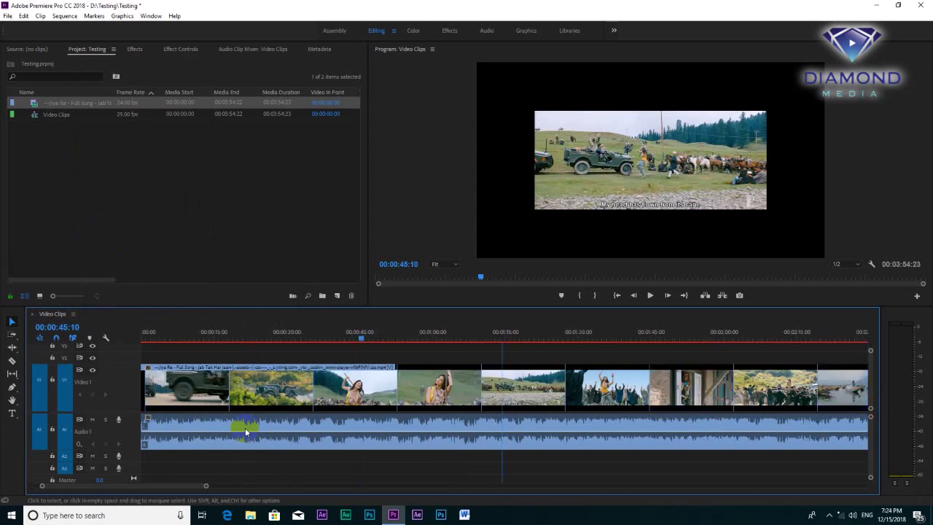
Zoom the timeline out, move the playhead to about 00:00:32 and lower the speaker volume to 43.
key(minus)
key(minus)
click(220, 338)
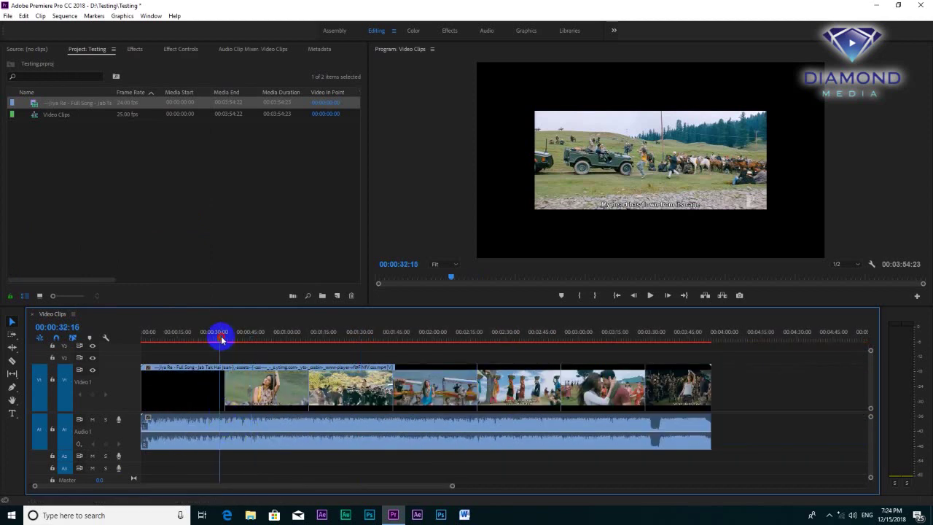
drag(221, 339, 221, 339)
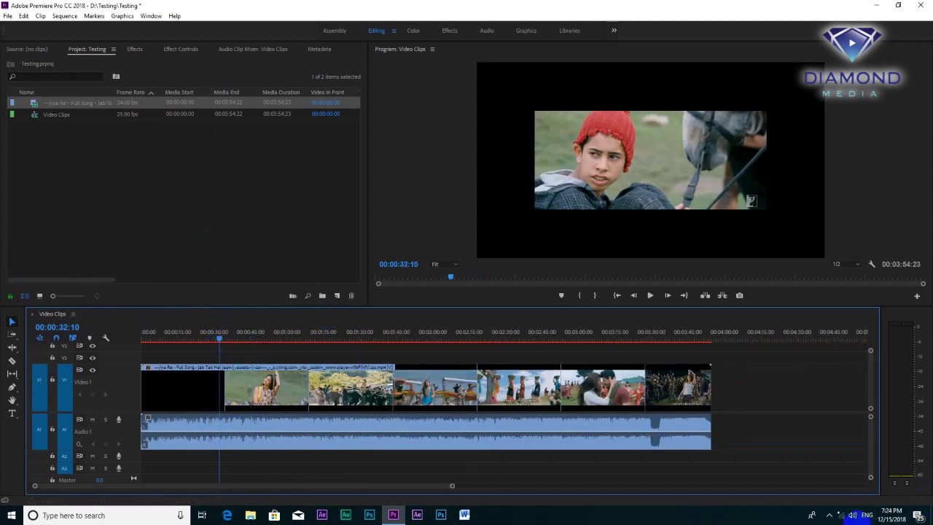
click(855, 519)
drag(843, 492, 838, 492)
Preview the song at 00:00:12 and 00:00:02, then scrub forward to 00:00:48:20.
click(169, 337)
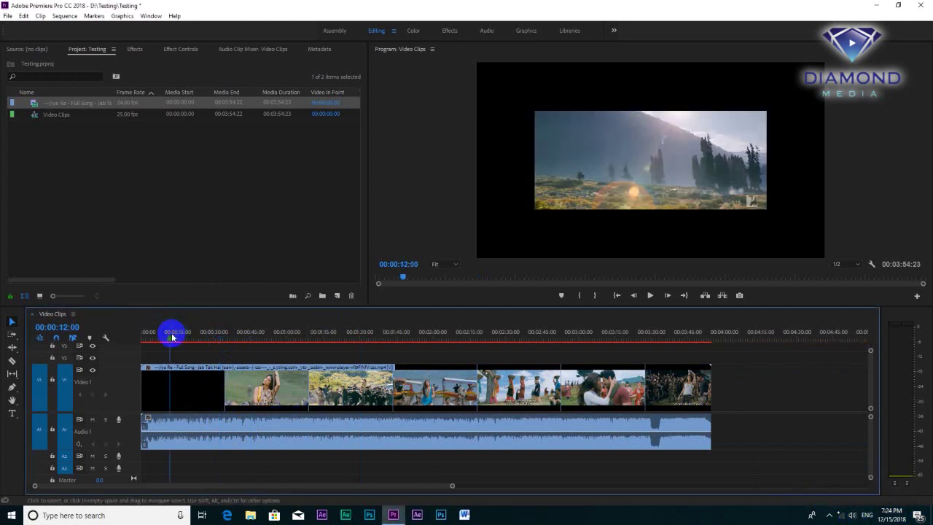
drag(148, 339, 146, 334)
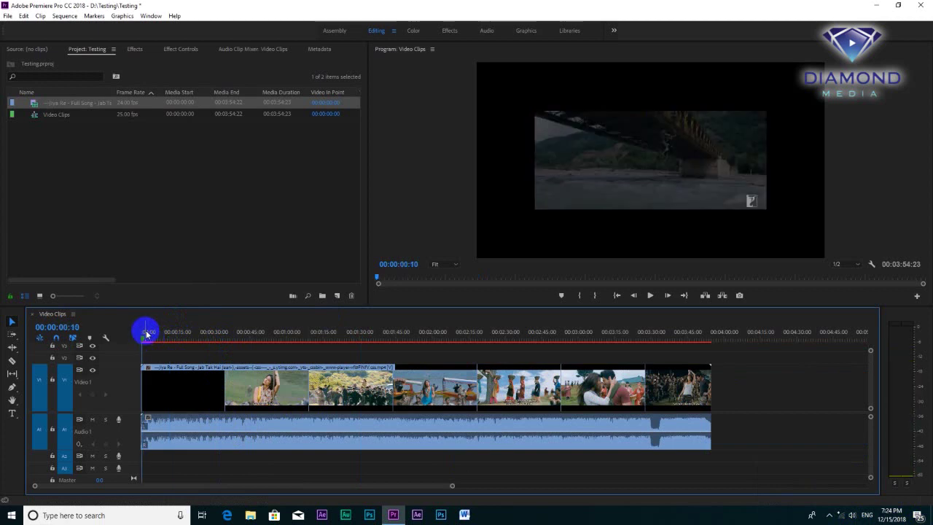
click(146, 336)
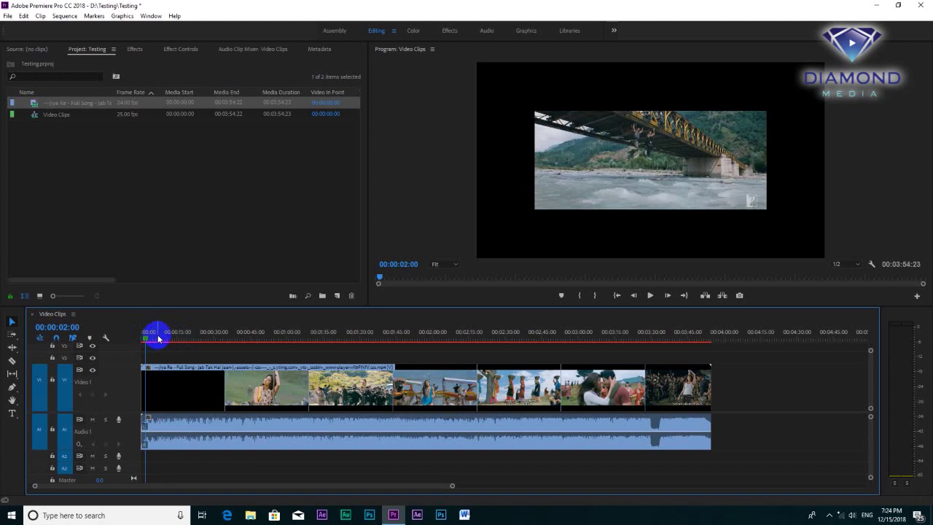
drag(151, 340, 260, 347)
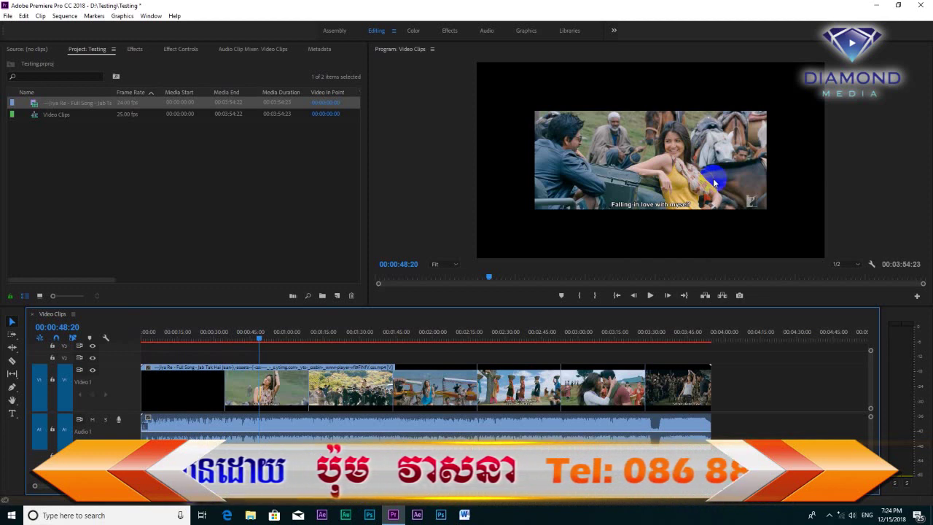
Apply Scale to Frame Size to the Jiya Re clip and check a later frame.
right_click(296, 390)
click(289, 393)
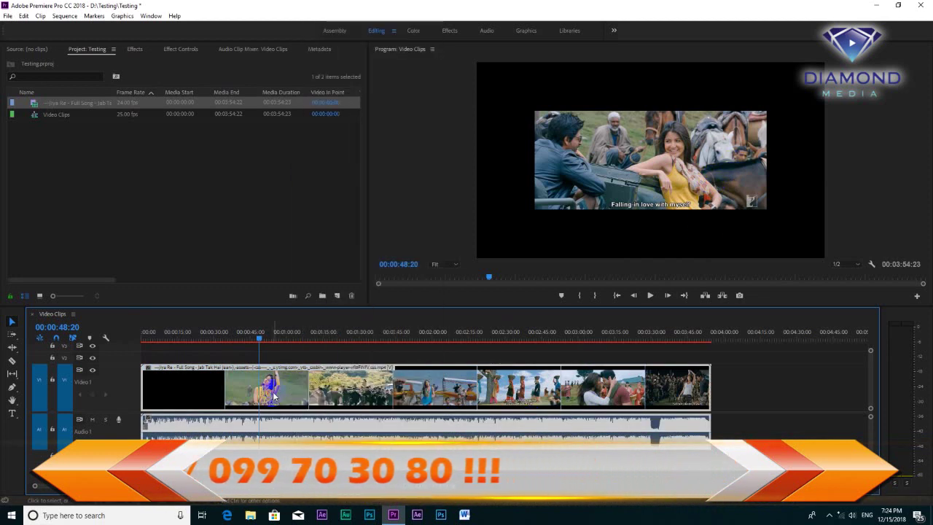
right_click(282, 395)
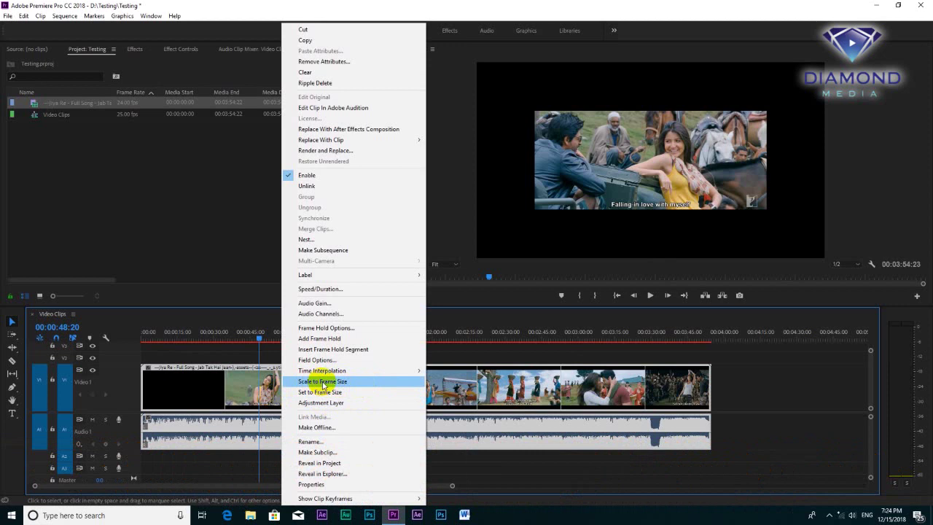
click(323, 381)
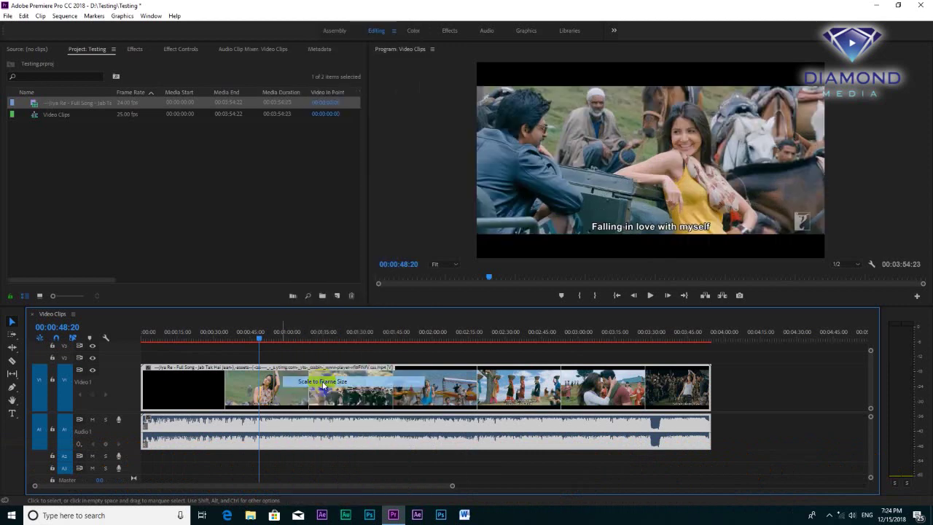
click(458, 338)
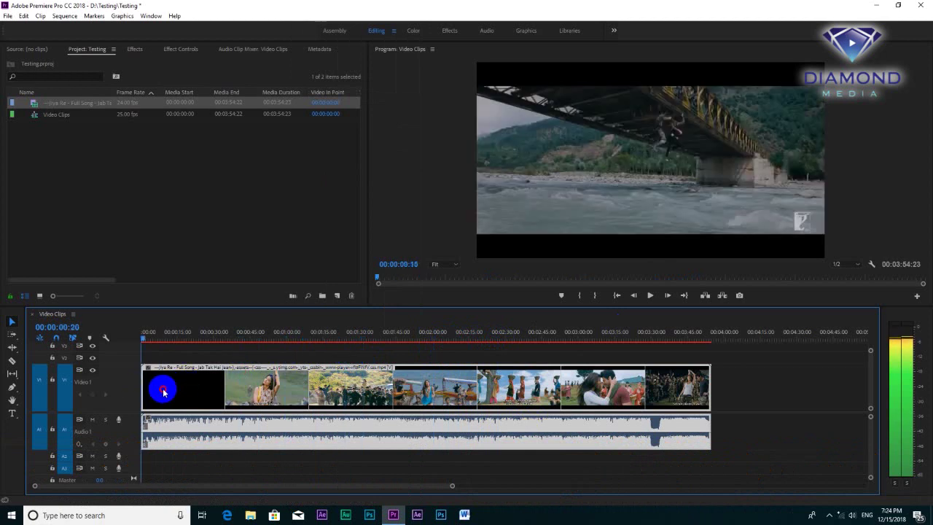
Play the scaled song clip from about 00:00:10, stop it, and park the playhead at 00:02:07:15.
drag(373, 359, 165, 385)
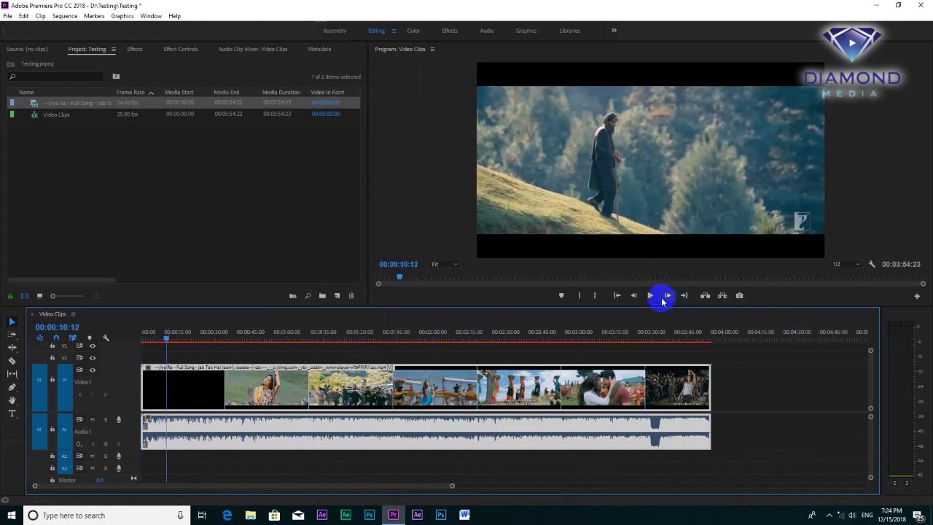
click(651, 296)
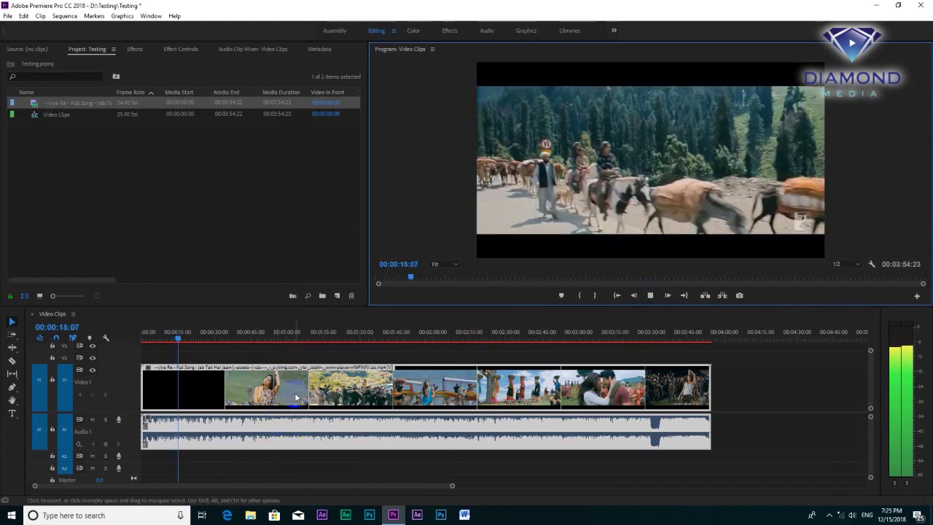
key(space)
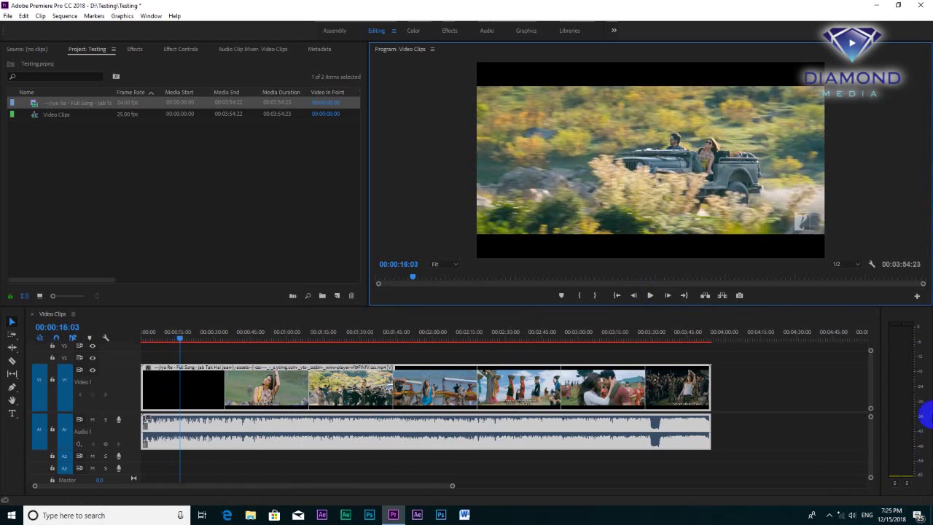
click(451, 332)
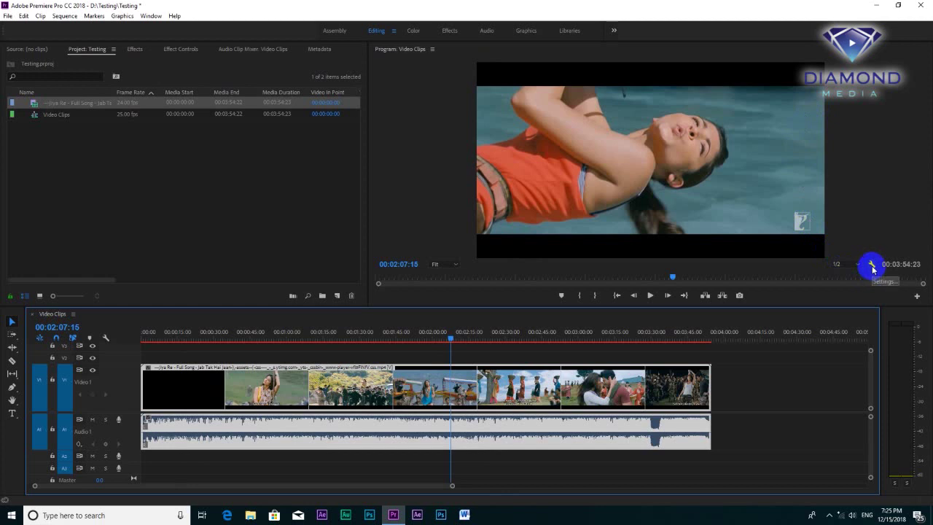
click(872, 265)
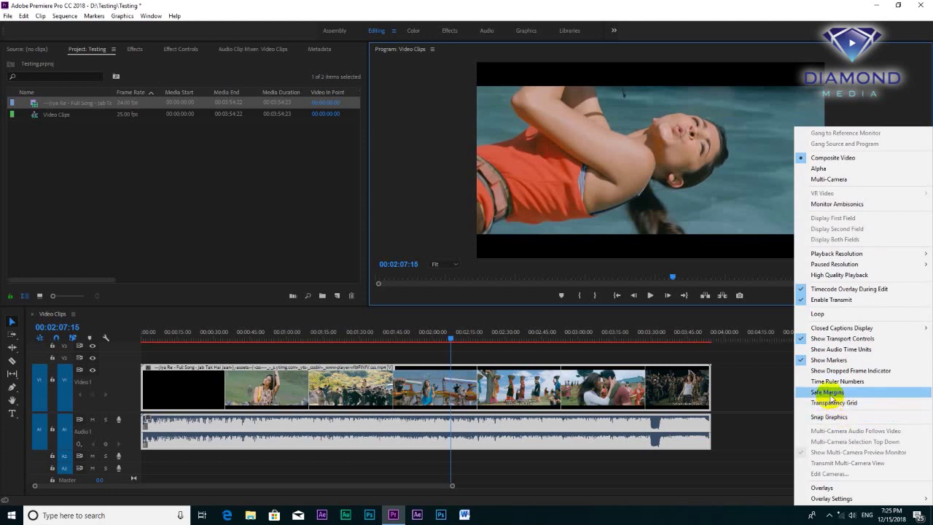
Turn on Safe Margins in the Program monitor, save the Testing project, and close Premiere Pro.
click(828, 393)
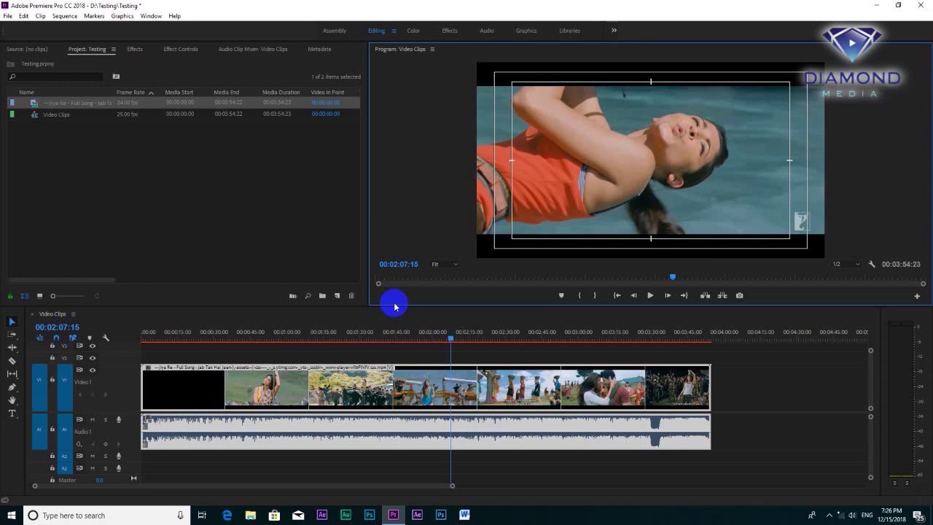
key(ctrl+s)
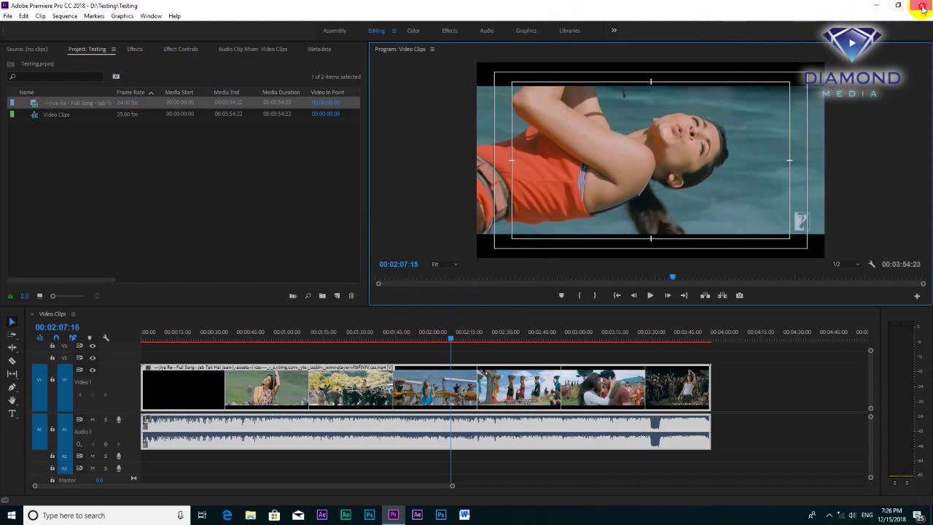
click(923, 8)
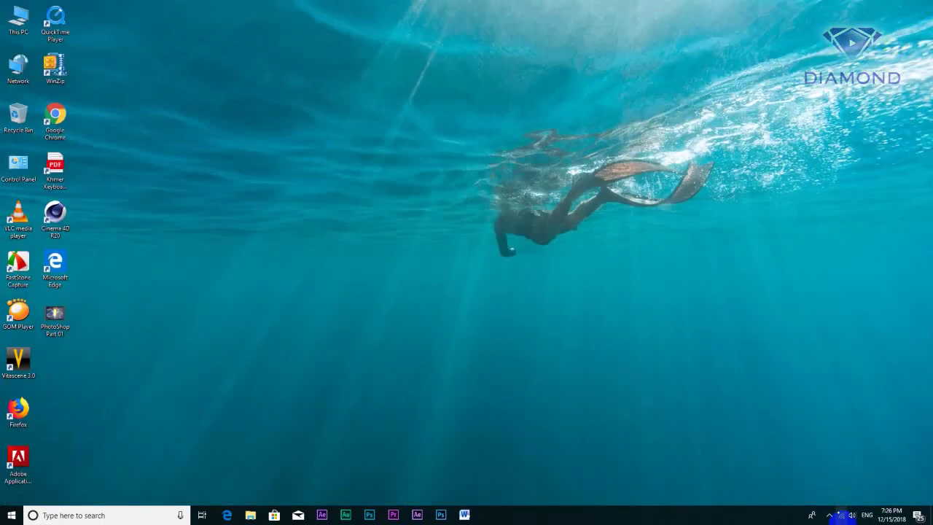